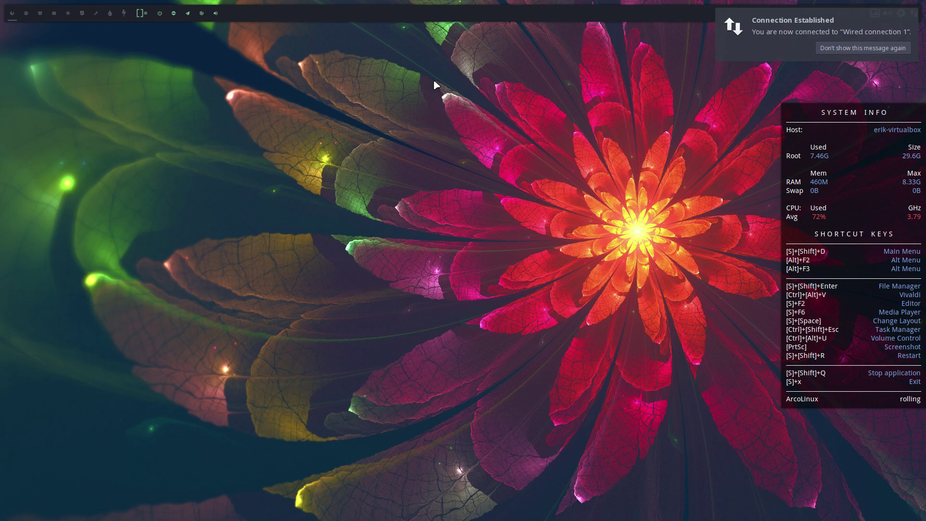
- Dismiss the theme picker and choose package 3, chadwm-devguyahnaf-git, from the yay chadwm list
key("super+r")
key("Escape")
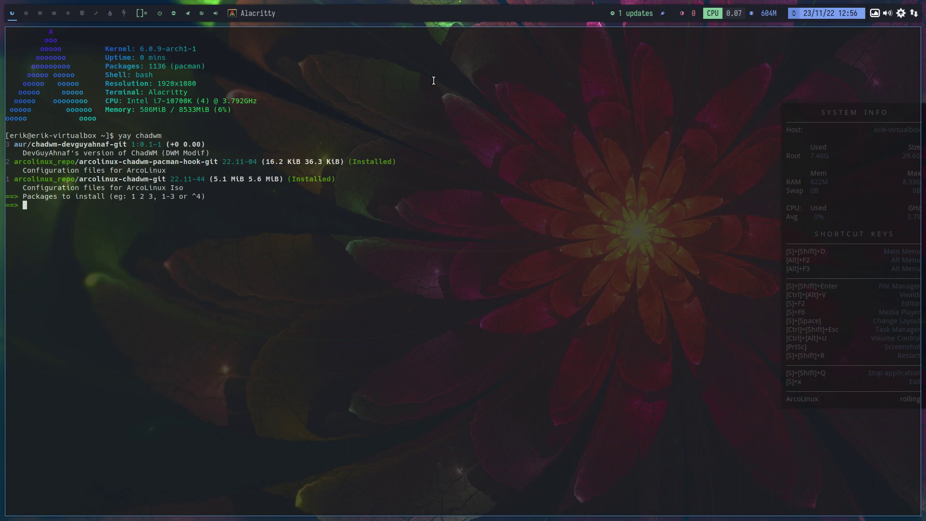
type("3")
- On tag 2, search the web for 'github chadwm' in a new Firefox window
left_click(26, 13)
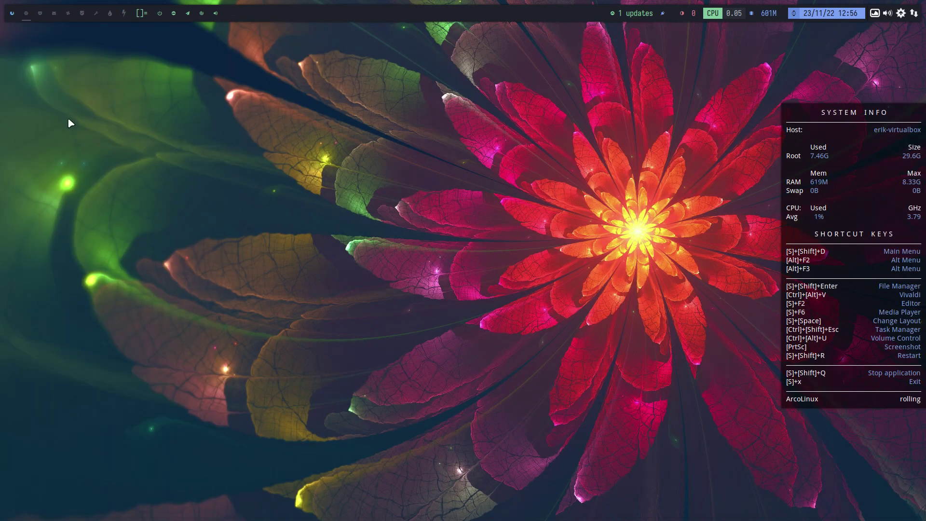
key("ctrl+alt+f")
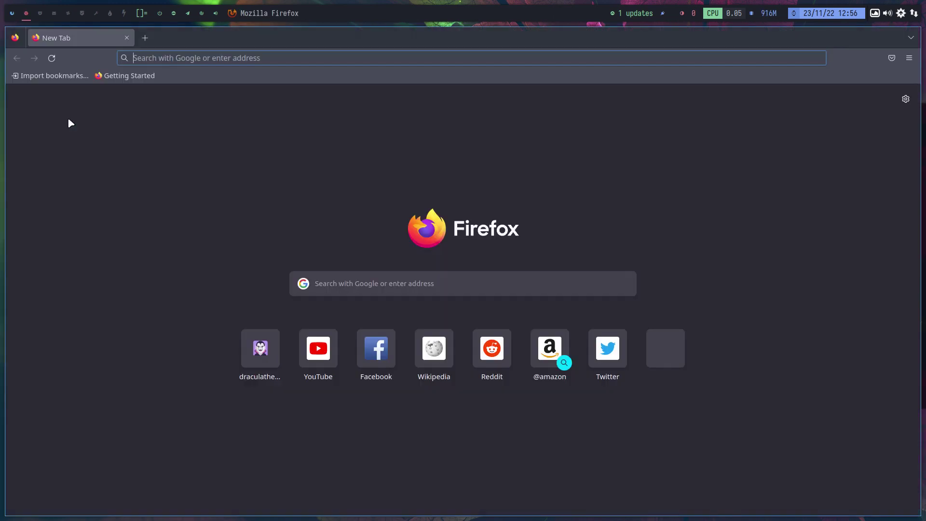
type("github")
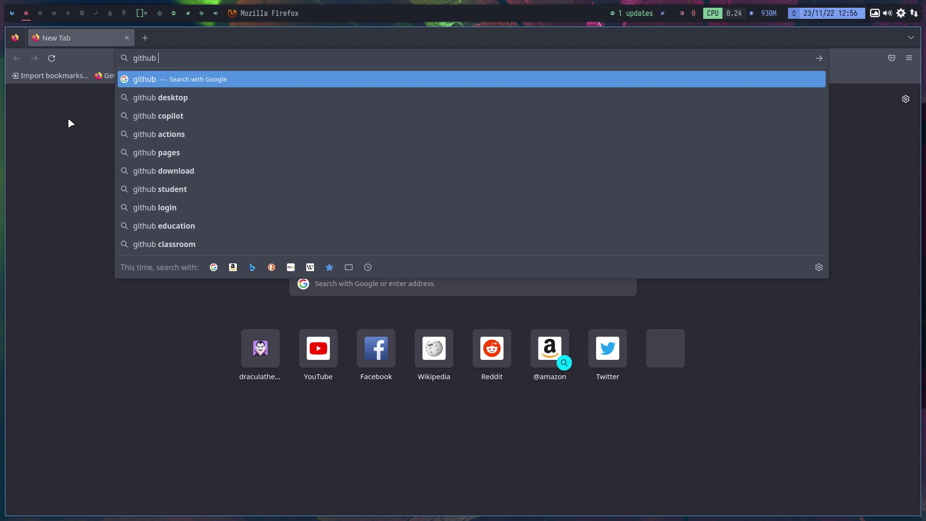
type("chadwm")
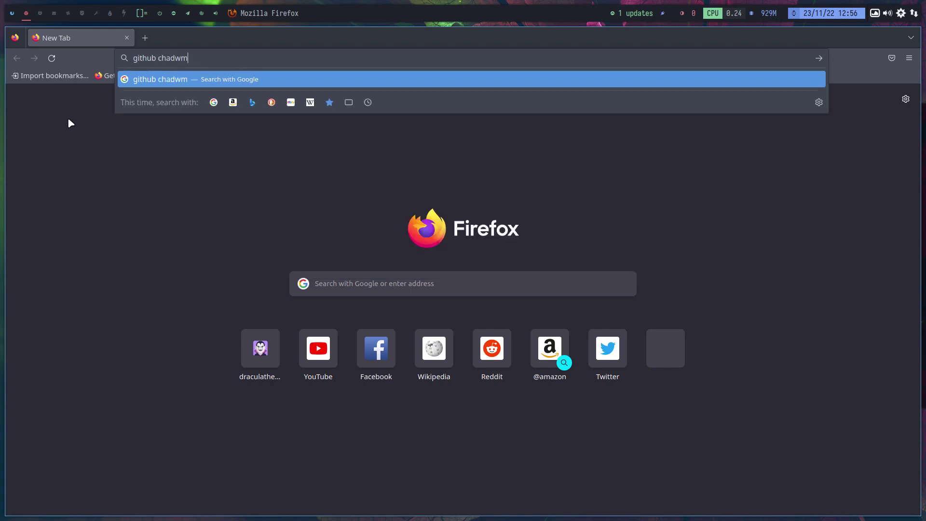
key("Return")
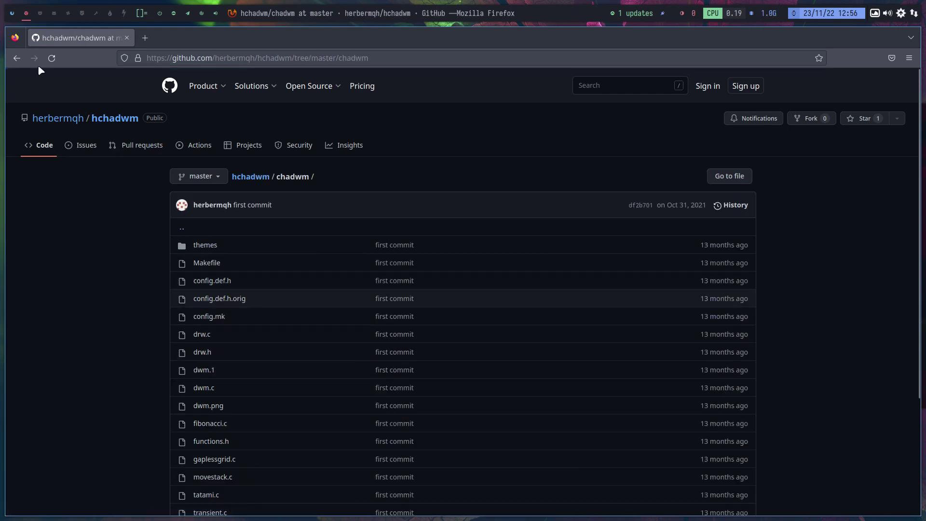
- Go back to the hchadwm repository root and scroll through its README
left_click(17, 58)
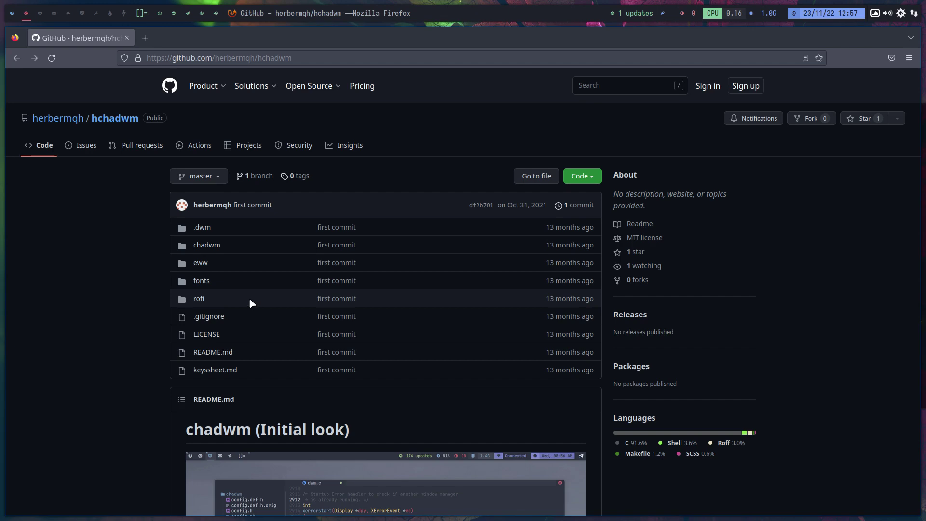
scroll(237, 296, "down", 5)
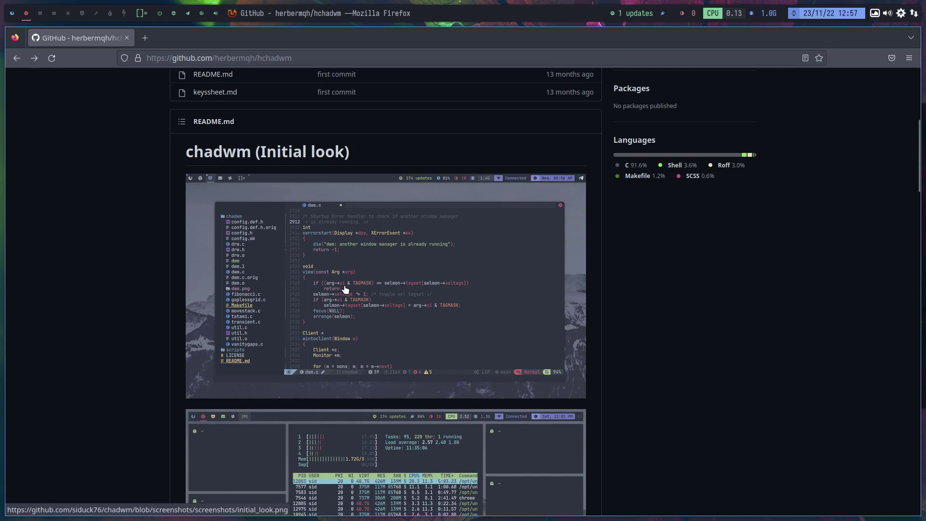
scroll(344, 288, "up", 3)
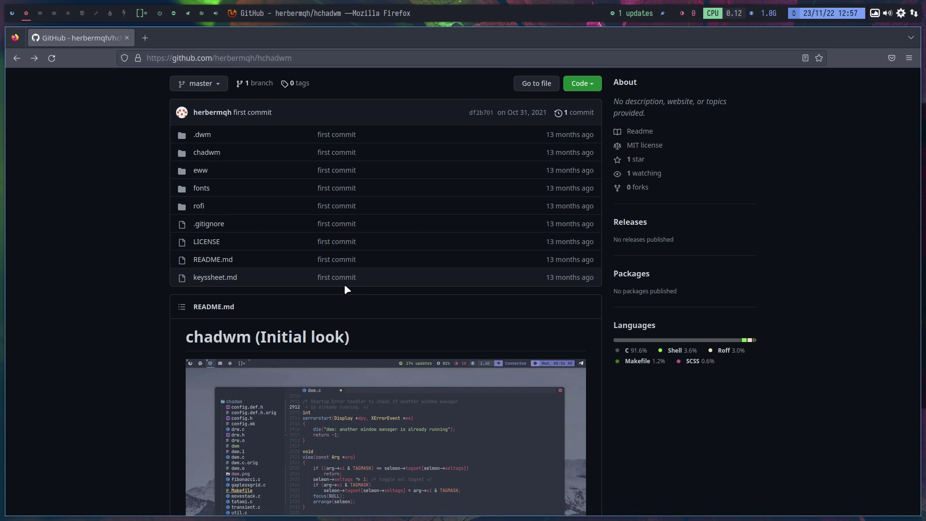
- Load suckless.org in a new tab and read its philosophy page
left_click(145, 38)
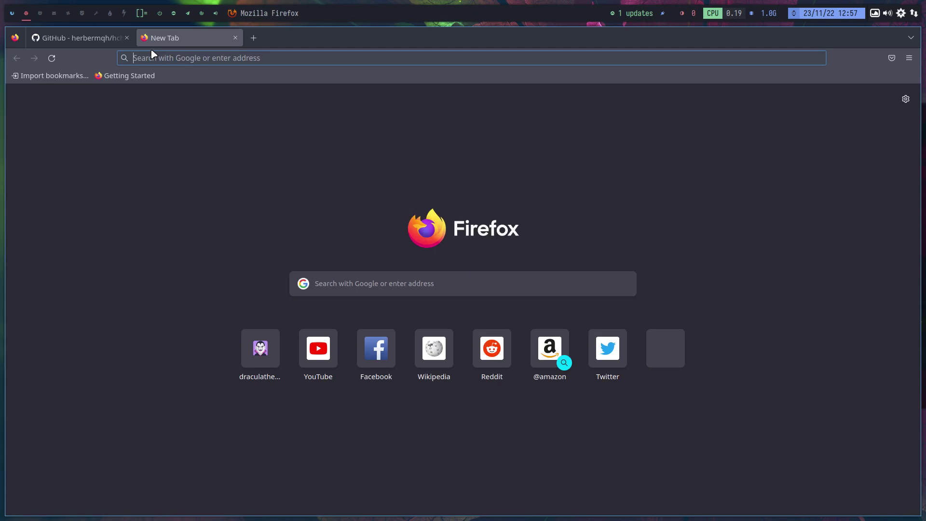
type("suck")
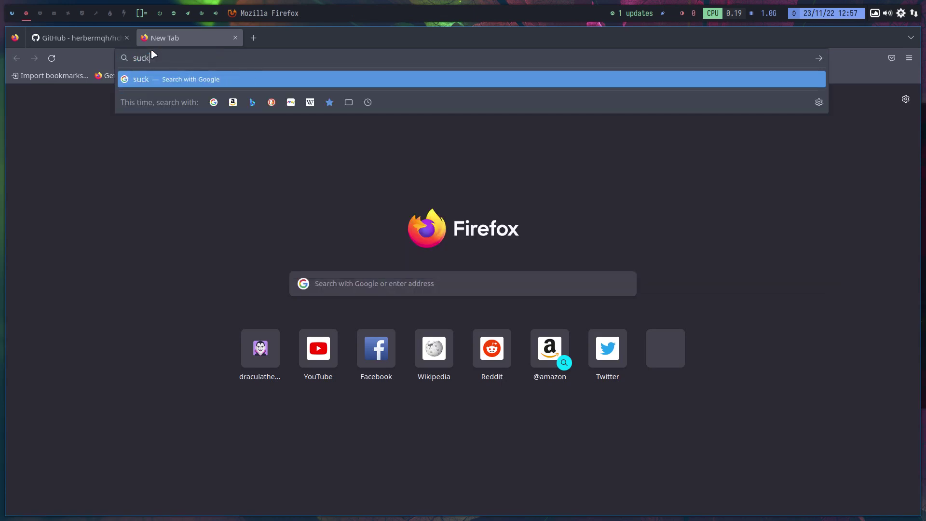
type("less.org")
key("Return")
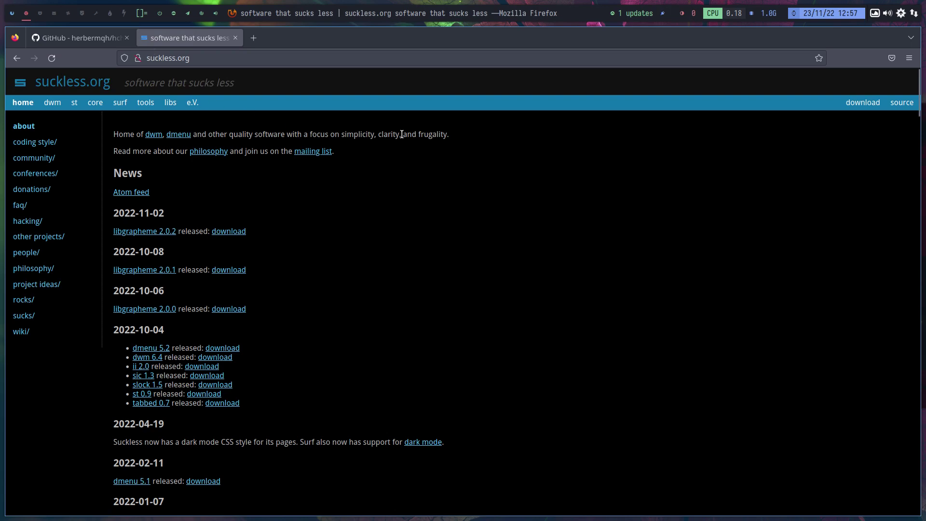
left_click(218, 153)
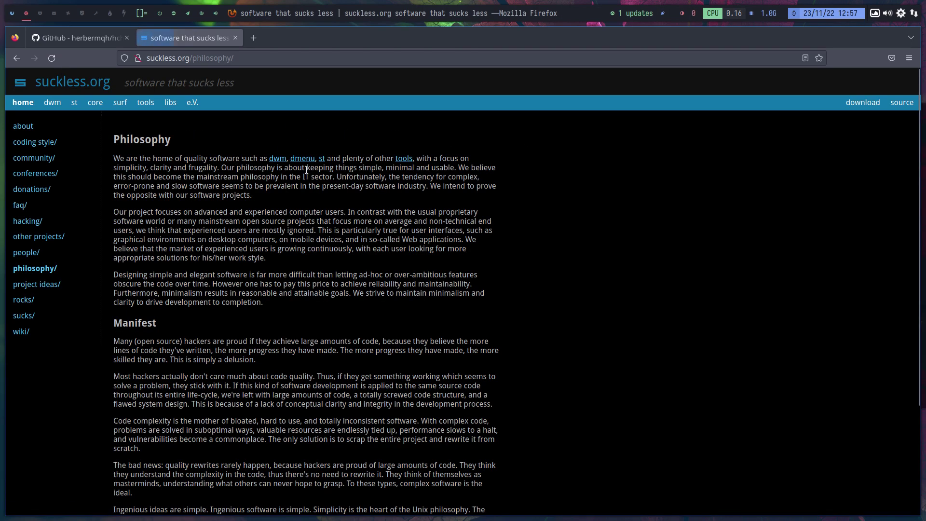
scroll(408, 179, "down", 3)
scroll(408, 179, "up", 3)
- Return to the suckless.org home page, then switch back to the hchadwm repository tab
left_click_drag(124, 87, 249, 88)
left_click(15, 58)
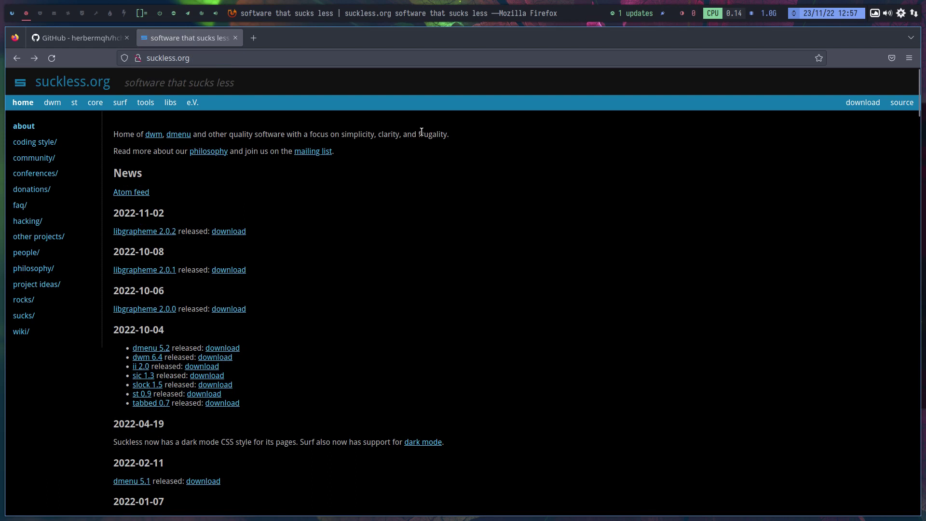
left_click_drag(424, 134, 429, 134)
left_click(65, 41)
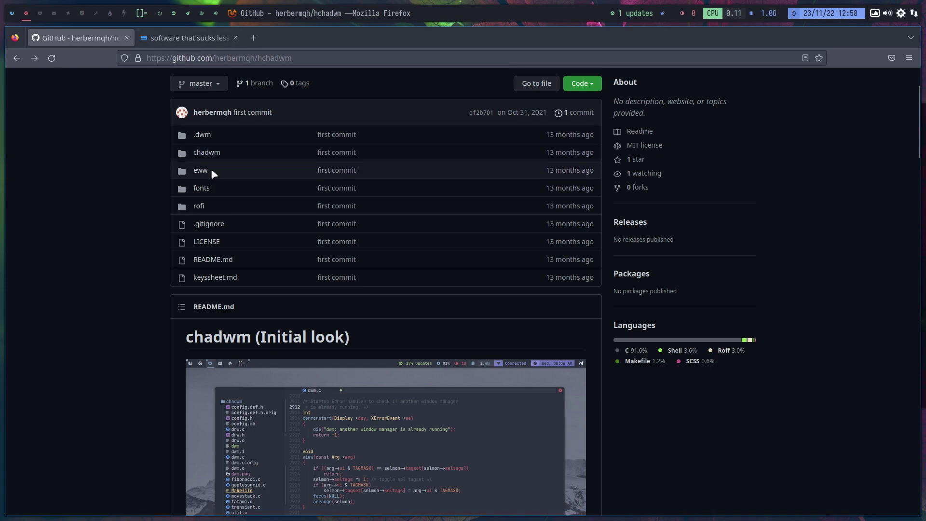
- Back on the Google results, rewrite the query 'github chadwm' as 'gitlab chadwm', fixing a typo
left_click(20, 61)
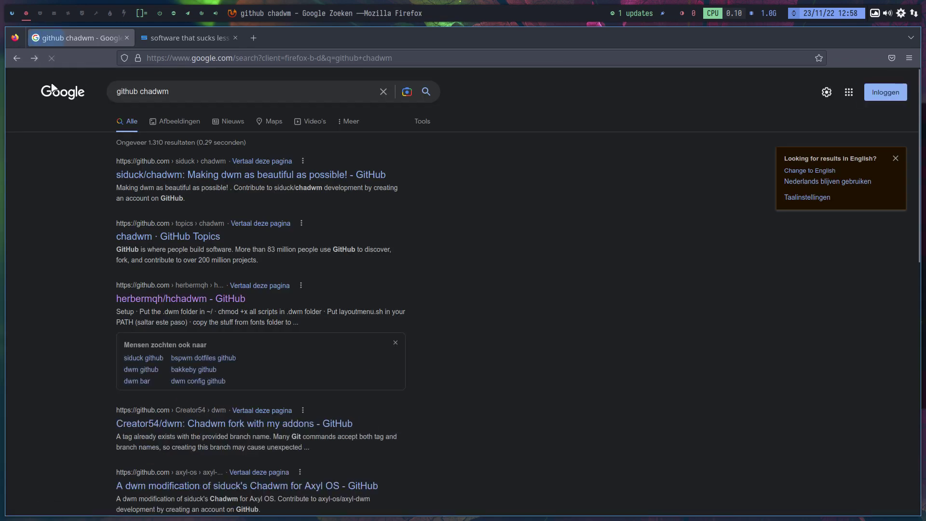
double_click(124, 90)
type("gtila")
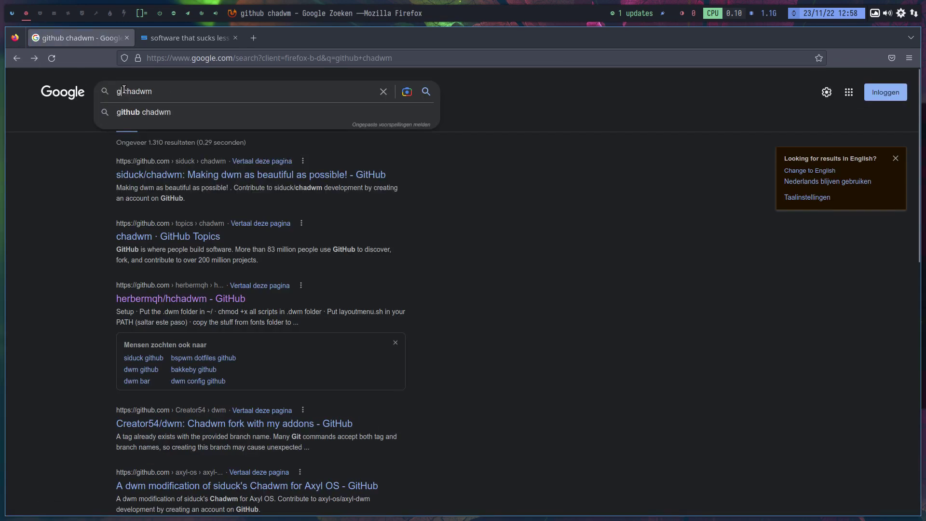
type("b")
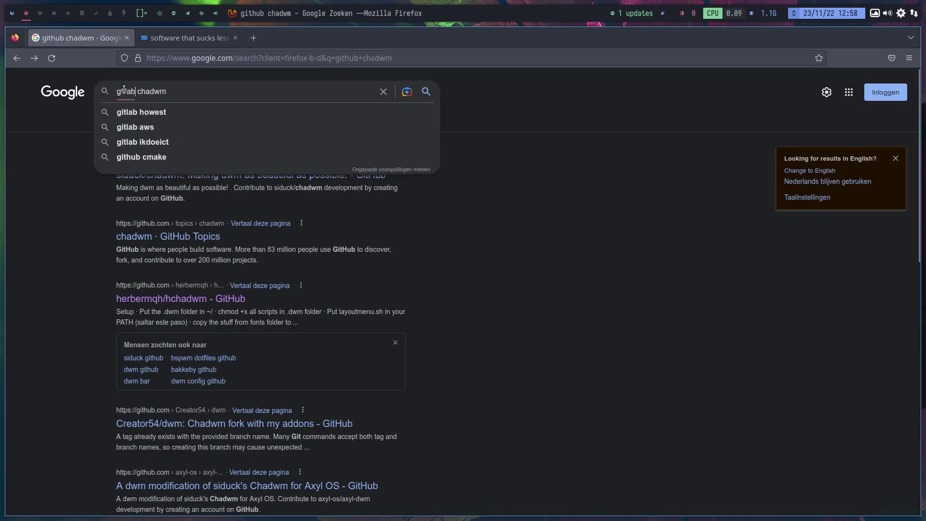
key("BackSpace")
key("BackSpace")
key("BackSpace")
key("BackSpace")
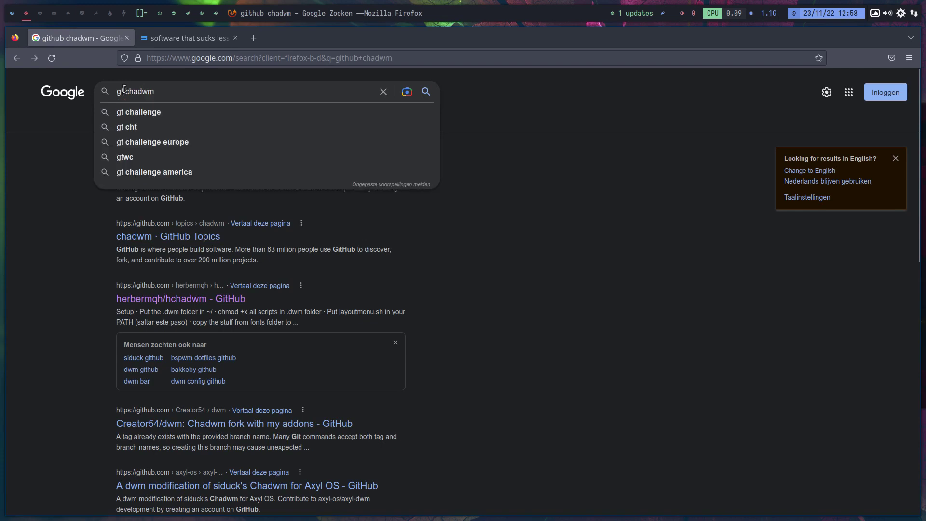
key("BackSpace")
type("i")
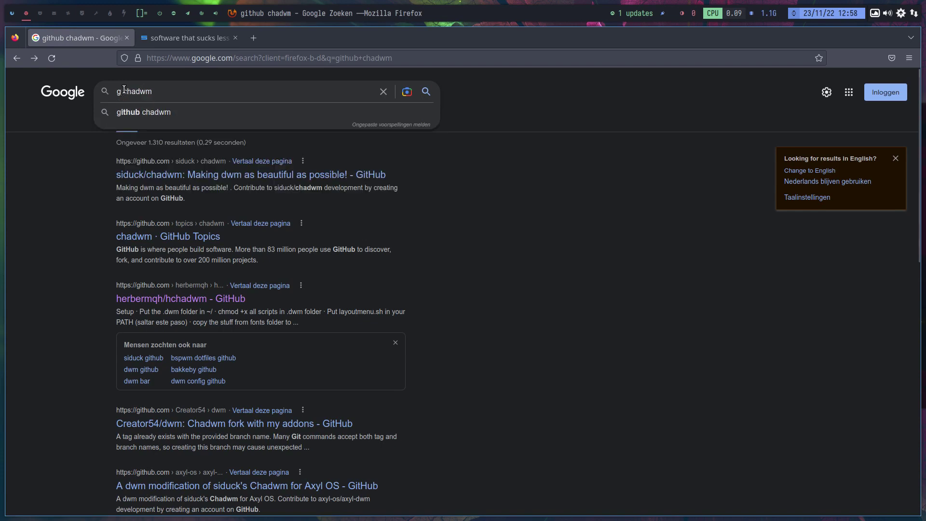
type("t")
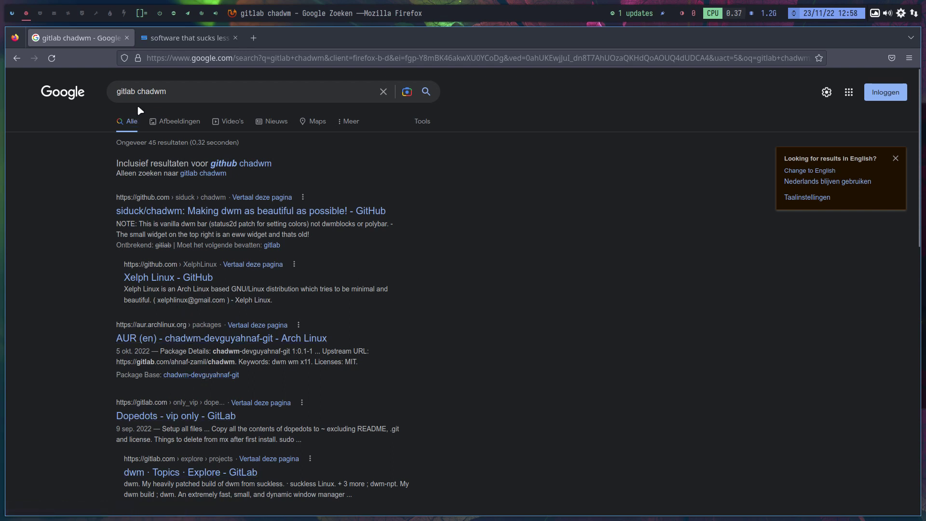
- Rerun yay chadwm, pick package 3, skip diffs and enter the sudo password to install it
left_click(13, 13)
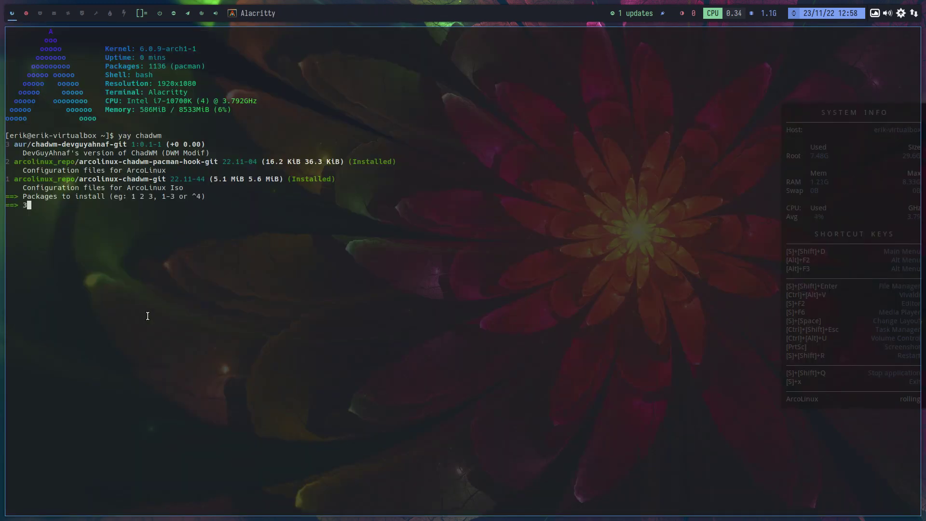
type("3")
key("Return")
key("Up")
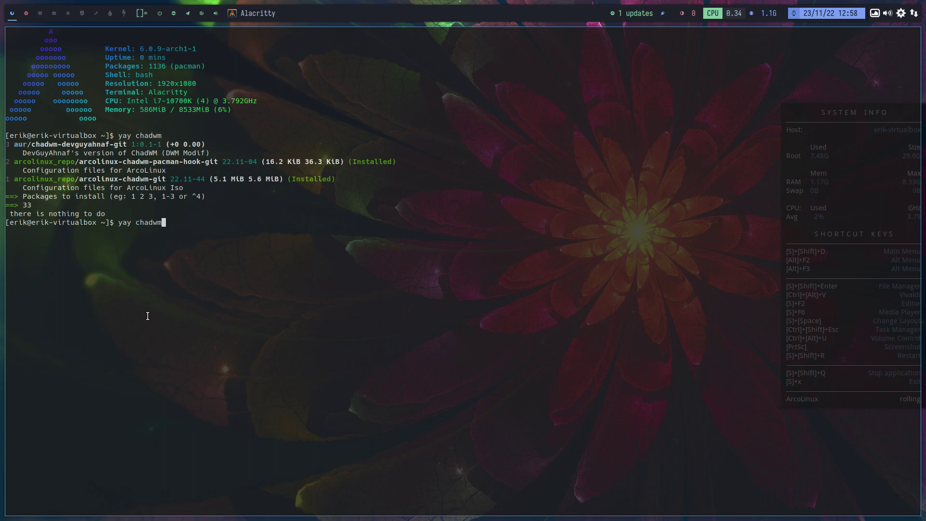
key("Return")
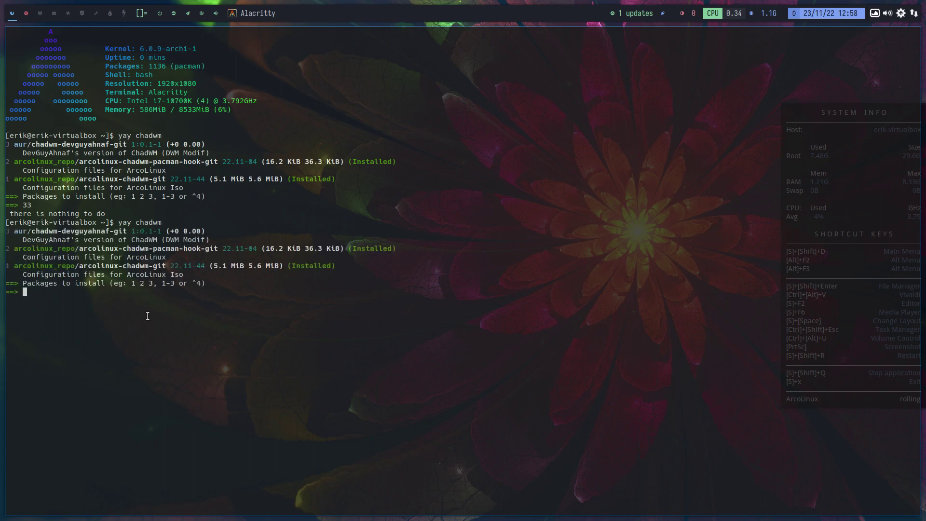
type("3")
key("Return")
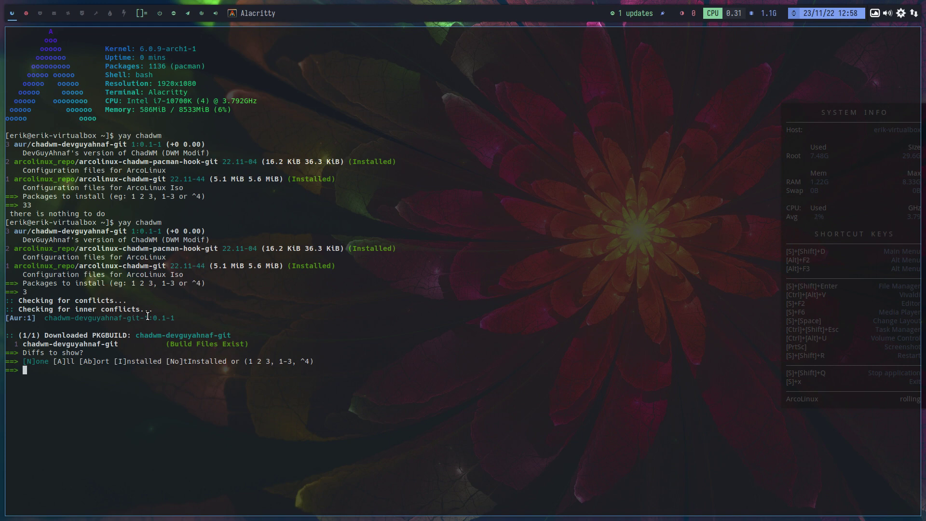
key("Return")
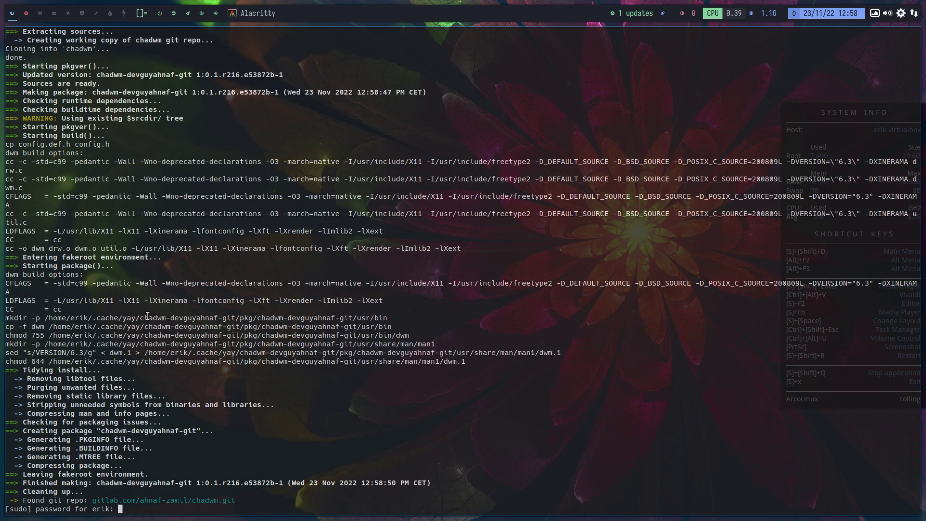
key("Return")
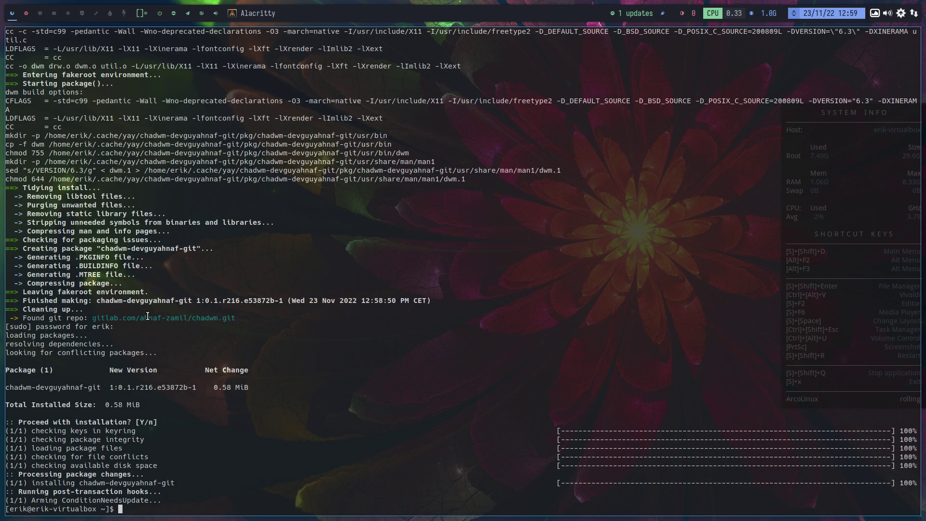
- Launch pamac-manager from the dmenu launcher by searching 'pam'
key("super+shift+d")
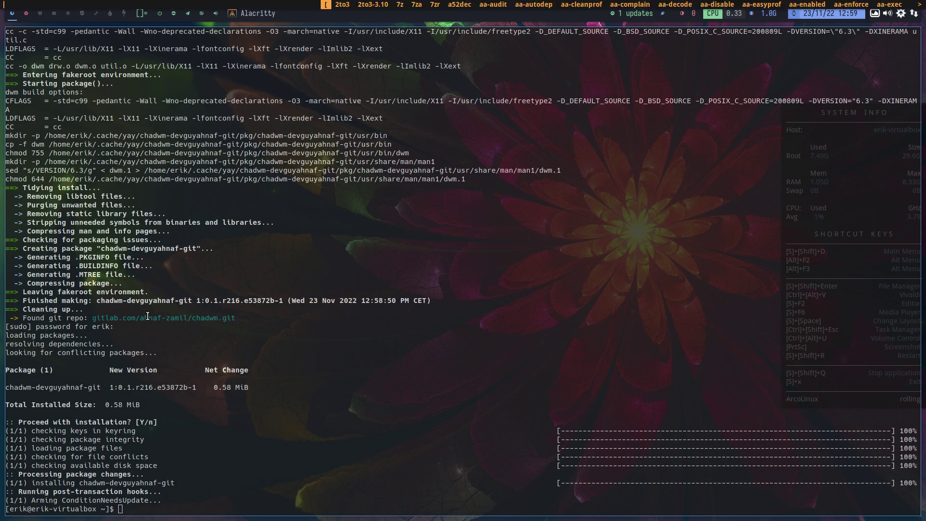
type("pam")
key("Right")
key("Right")
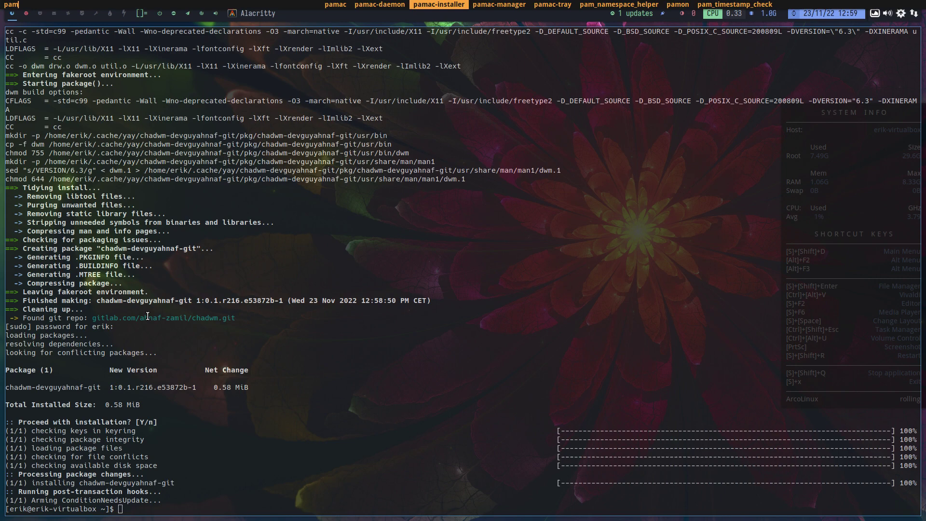
key("Return")
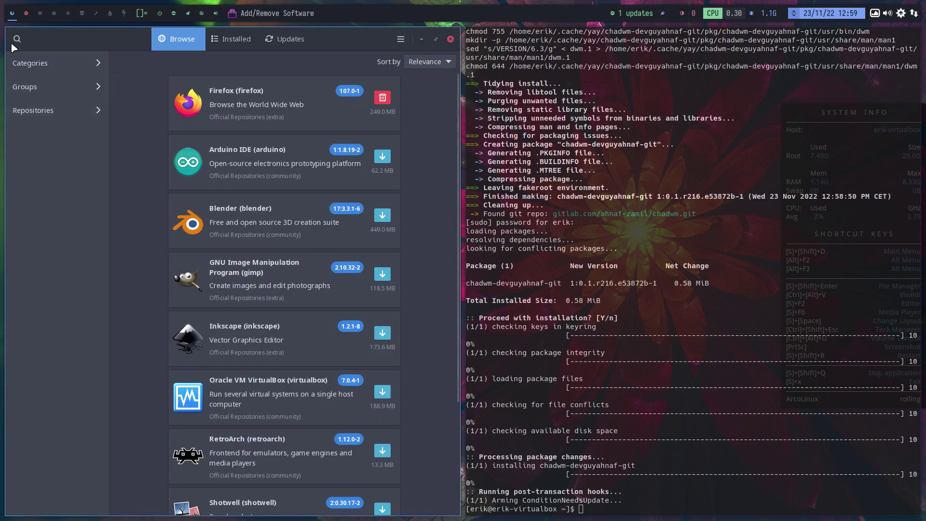
- Search Pamac for the chadwm-devguyahnaf-git package
left_click(22, 35)
type("cha")
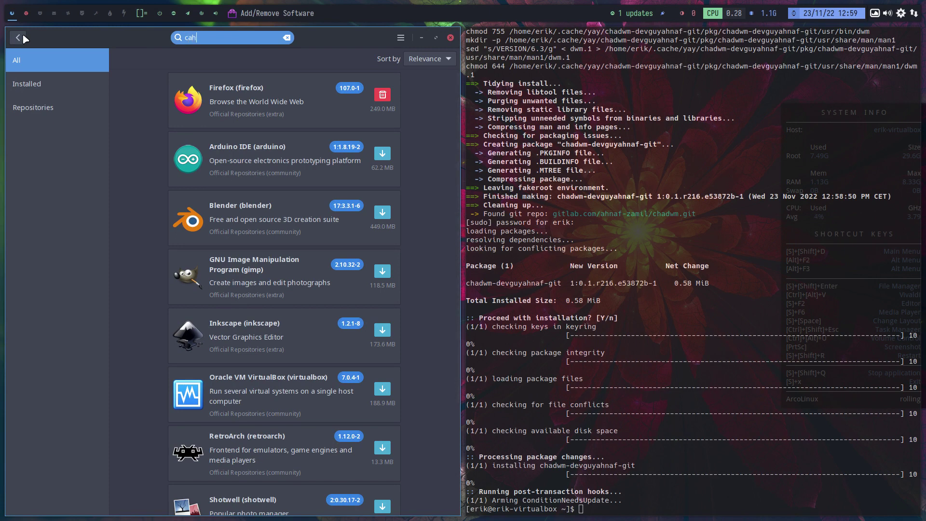
key("Down")
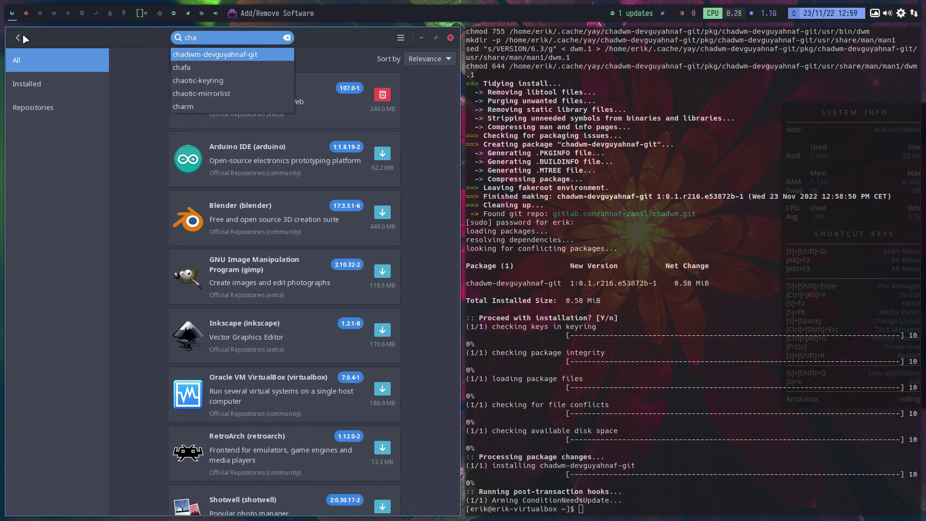
key("Return")
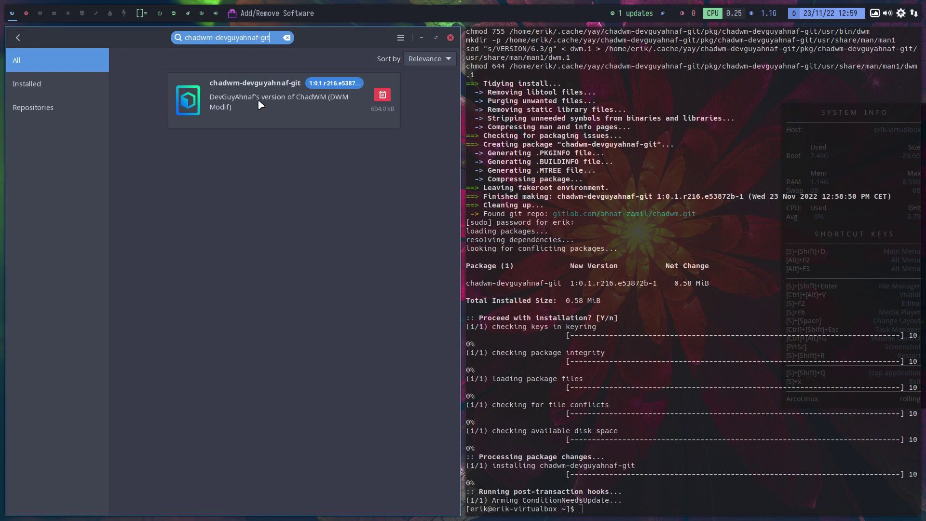
- Show the chadwm-devguyahnaf-git package's installed Files list, then close the terminal
left_click(260, 101)
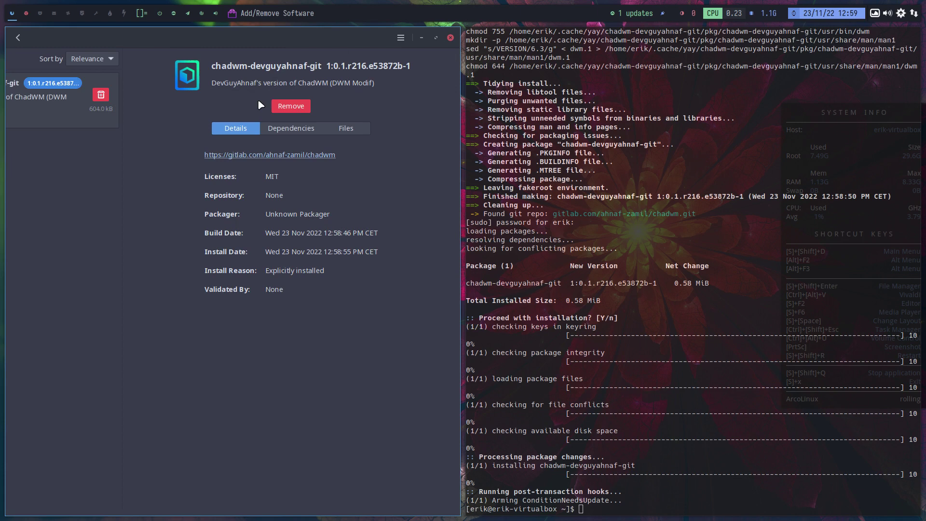
left_click(287, 129)
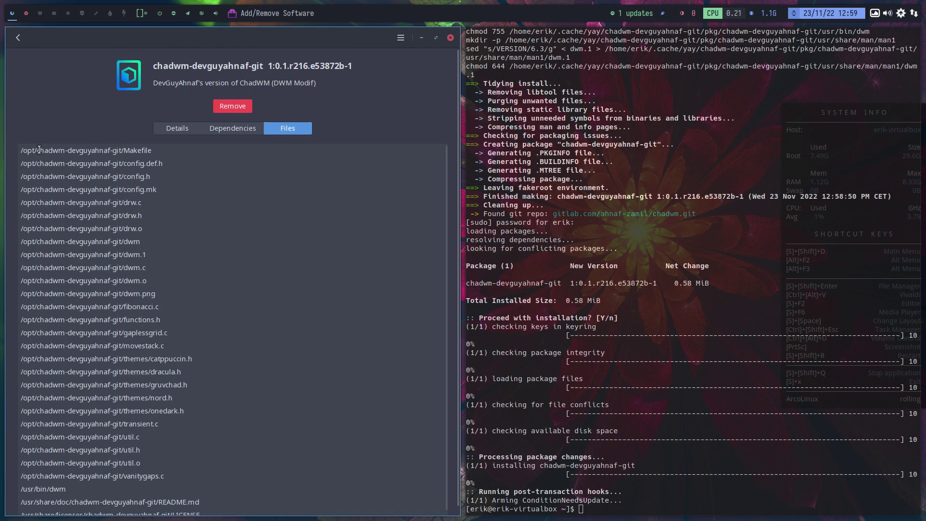
left_click_drag(39, 150, 15, 151)
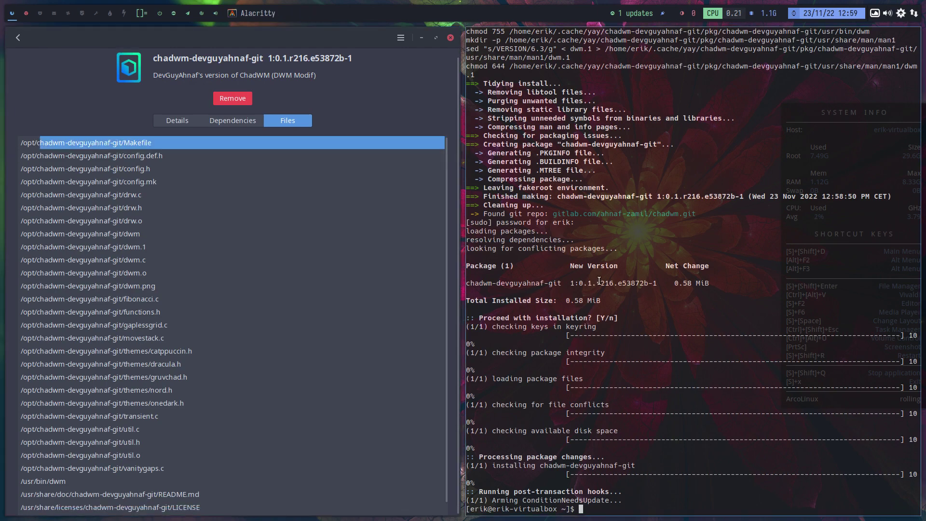
key("super+shift+q")
- In a new Thunar window, browse to /opt/chadwm-devguyahnaf-git and select config.def.h
key("super+shift+Return")
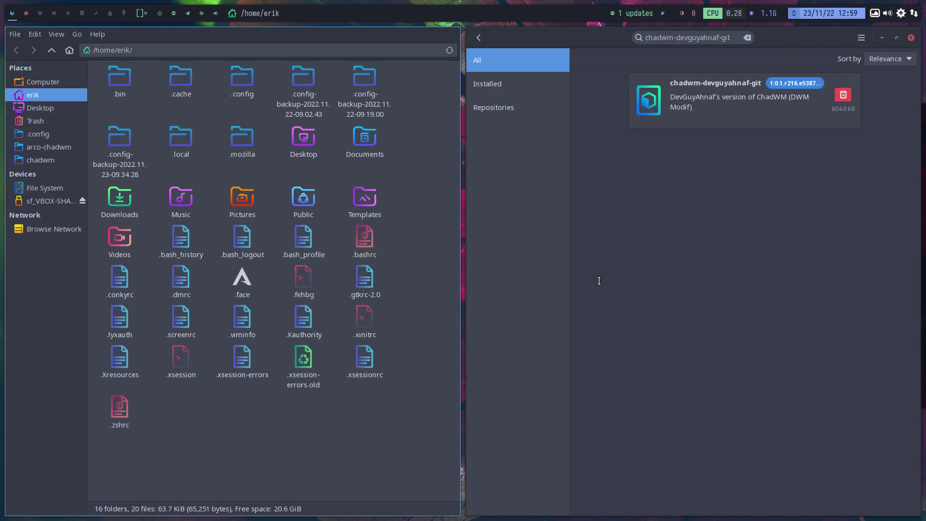
left_click(46, 188)
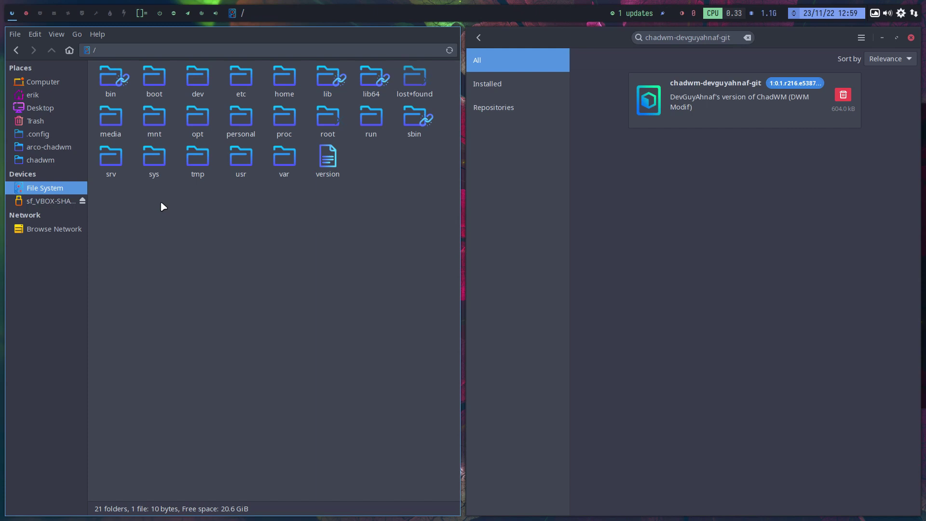
double_click(198, 118)
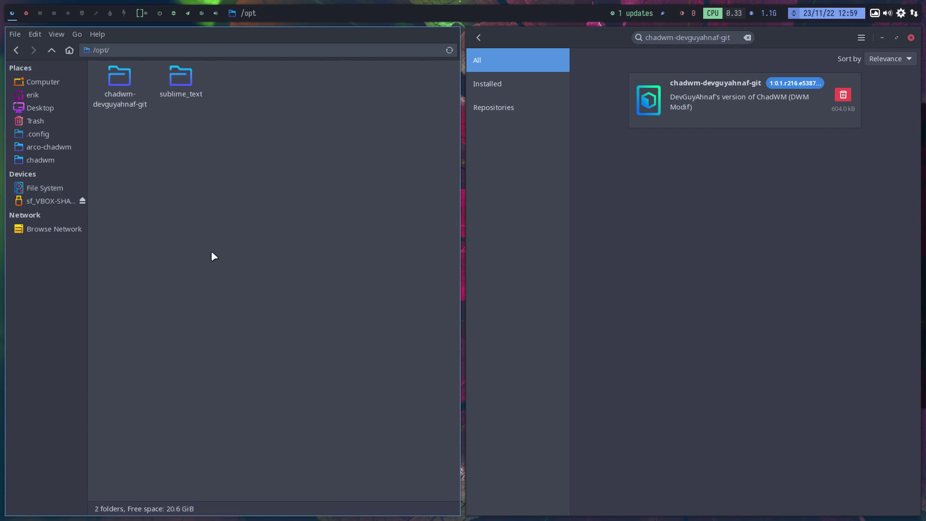
double_click(123, 82)
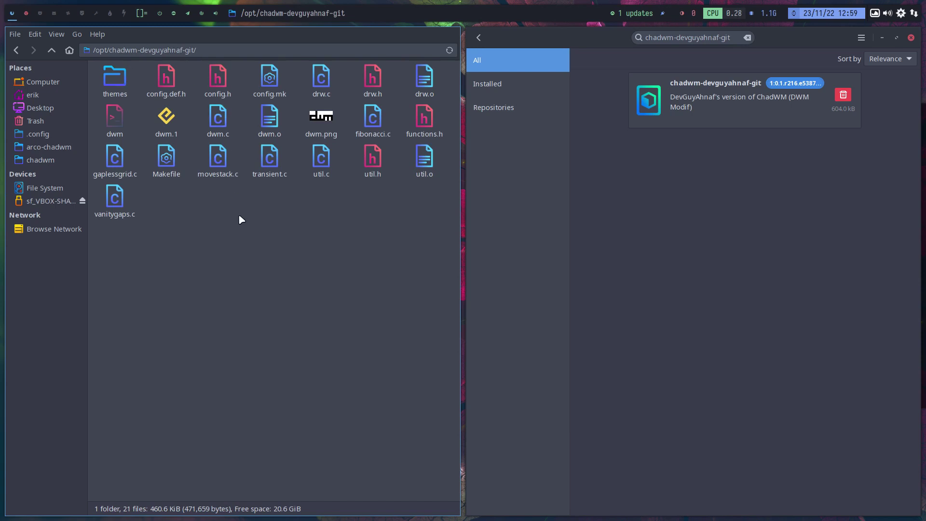
left_click(170, 81)
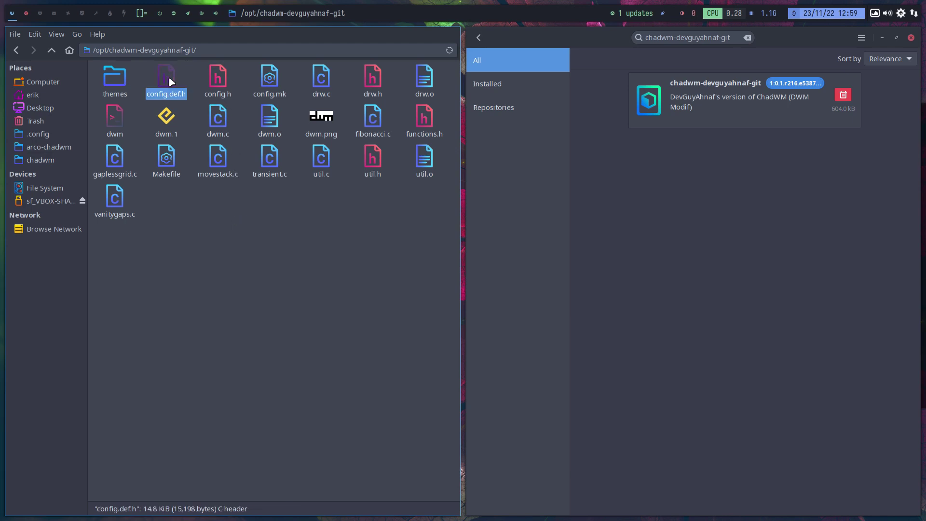
- Open the home folder's .config in a second tab, then return to the first tab
right_click(37, 95)
left_click(92, 117)
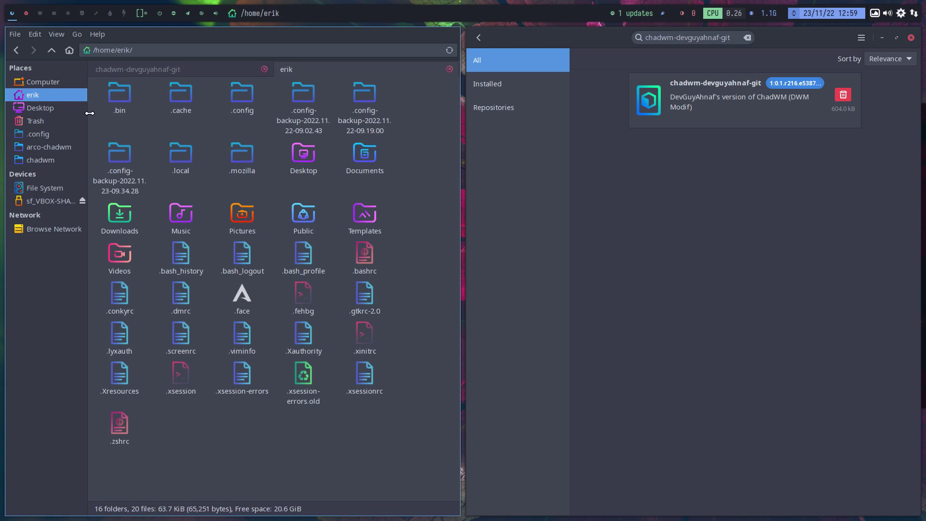
double_click(251, 88)
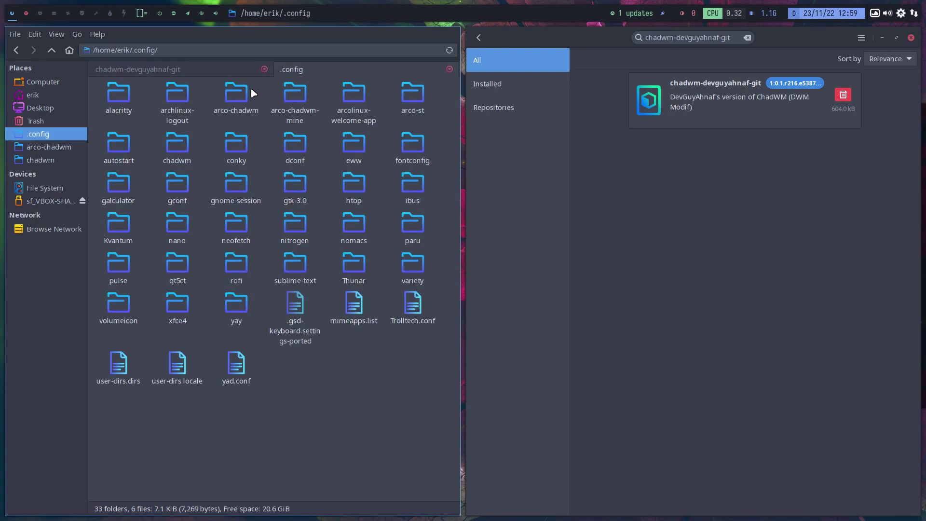
left_click(155, 72)
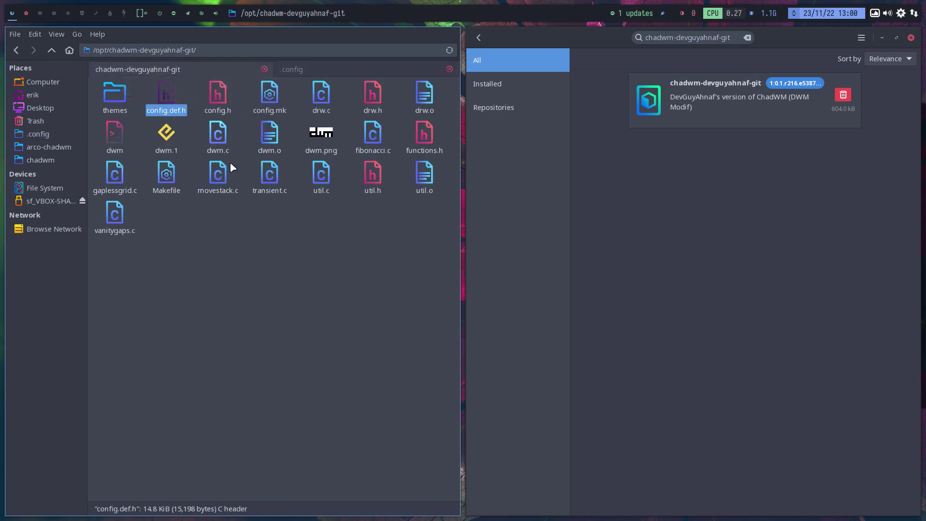
- Paste the chadwm-devguyahnaf-git folder from /opt into ~/.config and open the pasted copy
left_click_drag(108, 269, 448, 84)
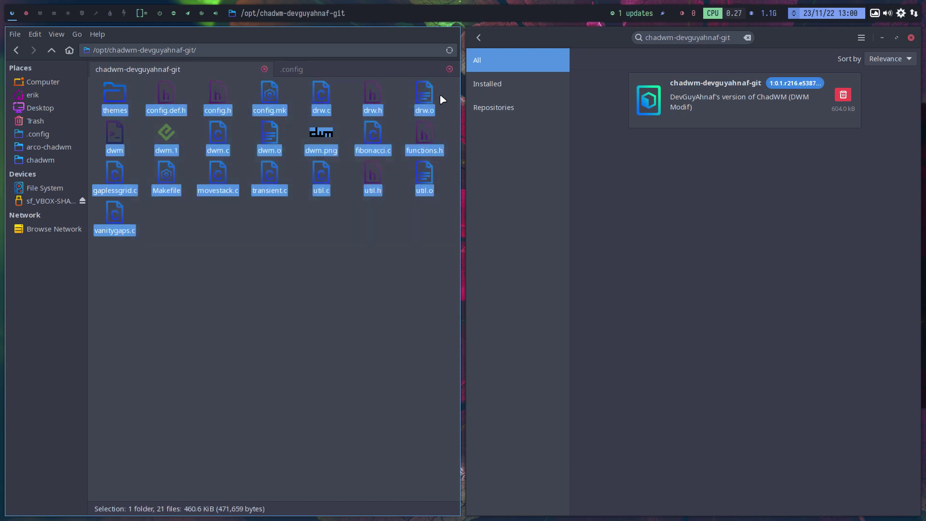
right_click(323, 100)
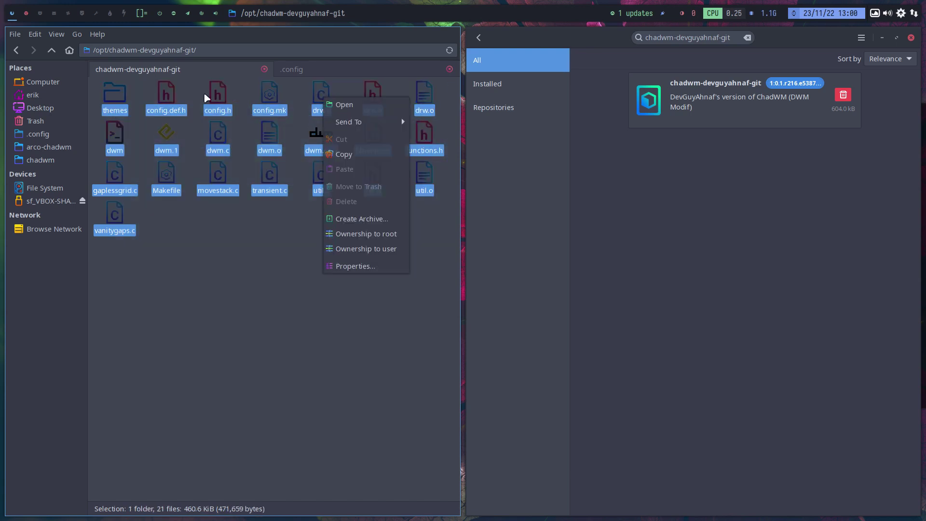
left_click(54, 53)
left_click(52, 51)
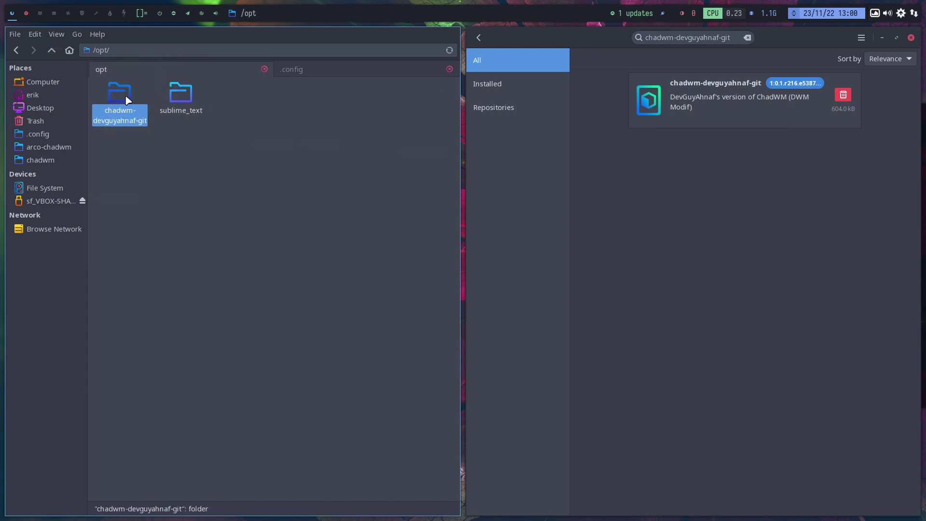
left_click(34, 96)
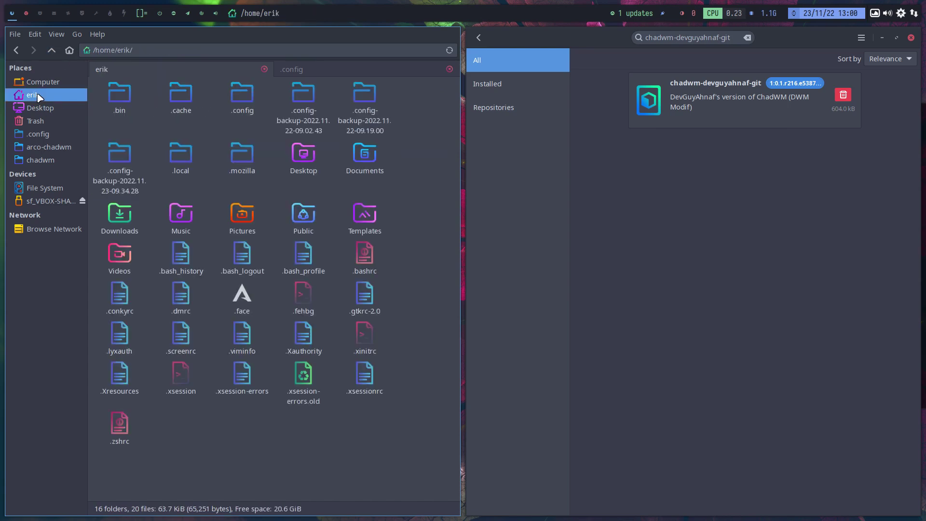
double_click(244, 94)
left_click(233, 109)
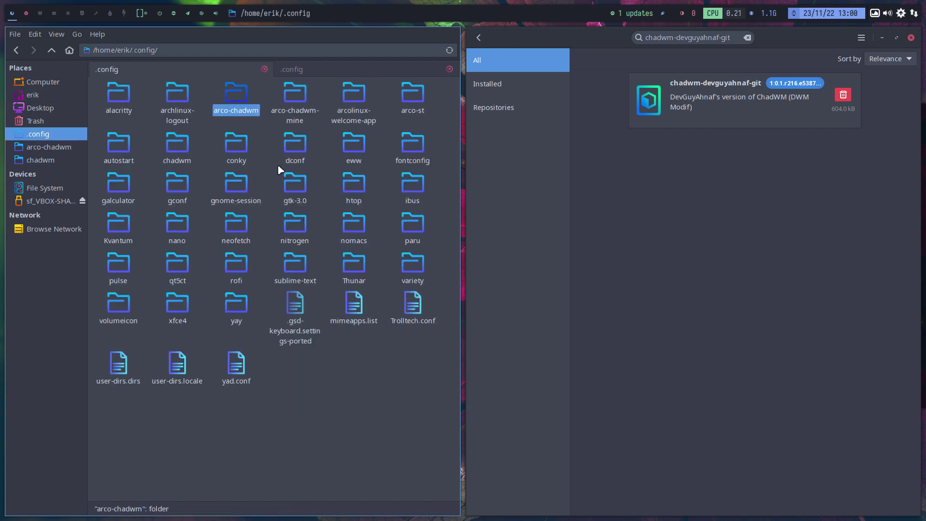
left_click(323, 366)
key("ctrl+v")
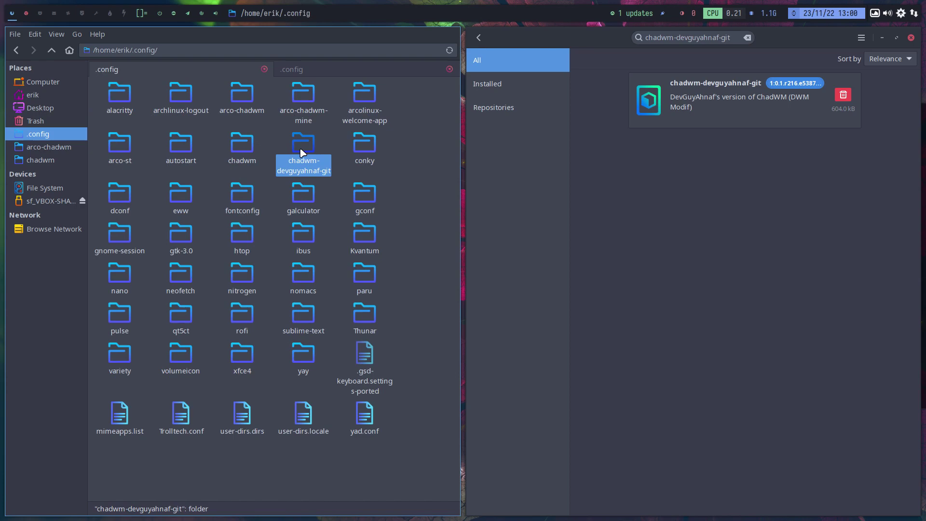
double_click(300, 149)
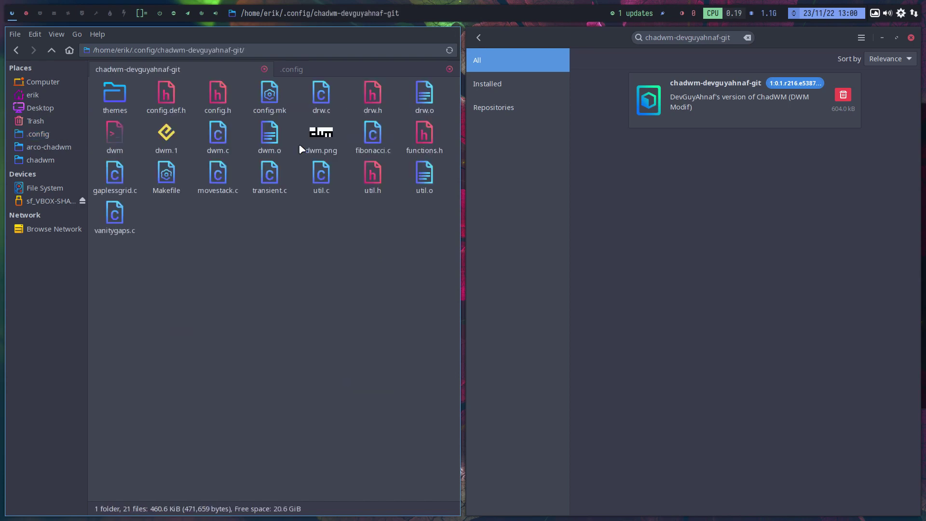
right_click(278, 231)
- Run ll in a terminal opened in the copied folder, then close that terminal
left_click(311, 287)
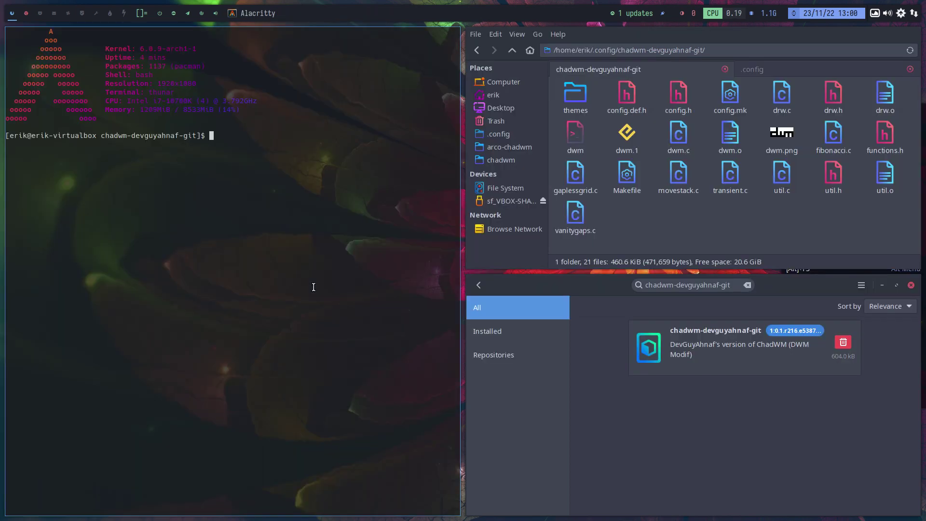
type("ll")
key("Return")
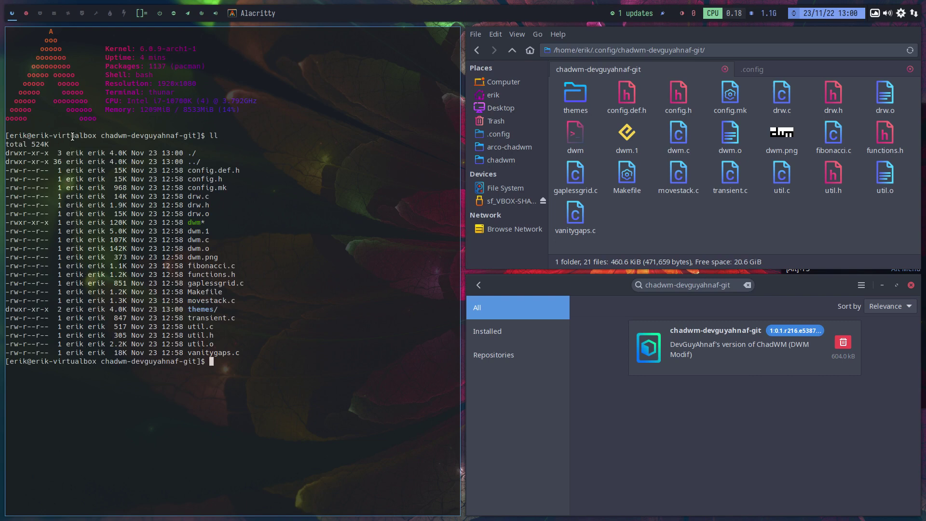
key("super+q")
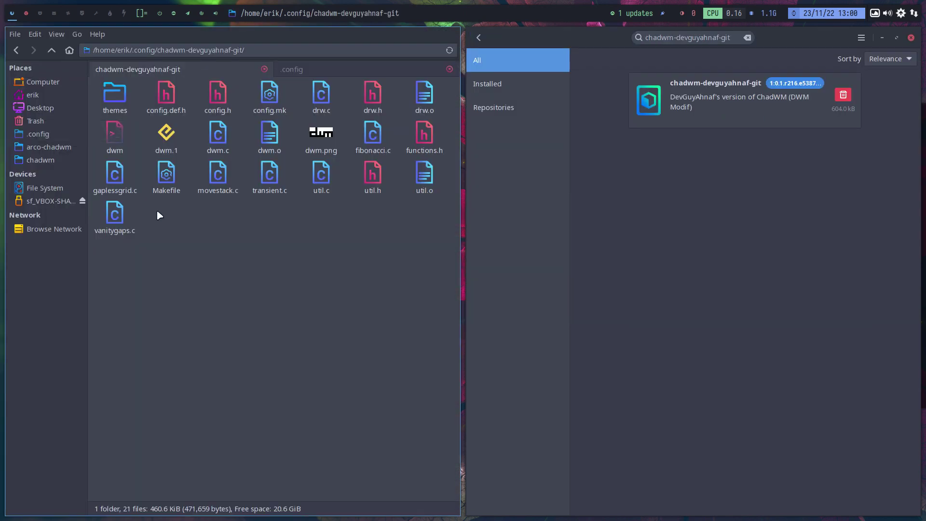
- Compare config.def.h with config.h and close the comparison window
left_click_drag(147, 88, 216, 93)
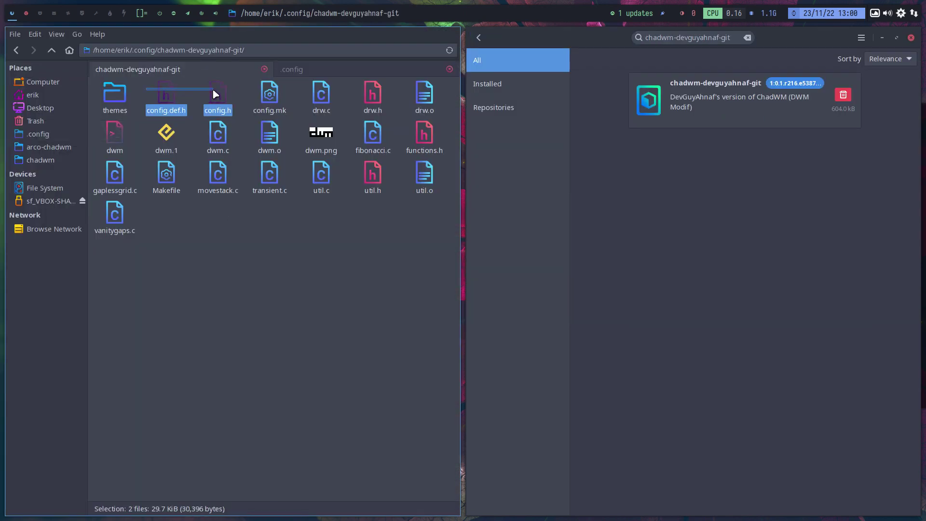
right_click(217, 94)
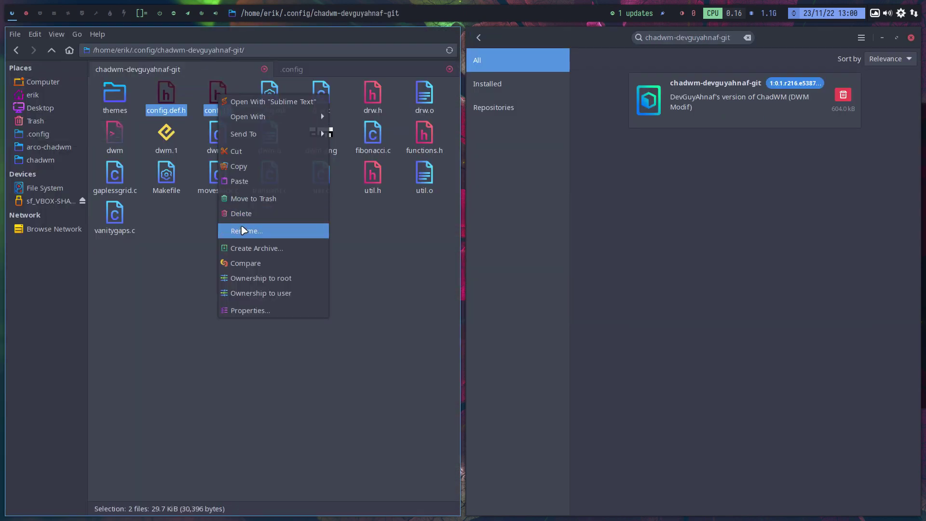
left_click(278, 264)
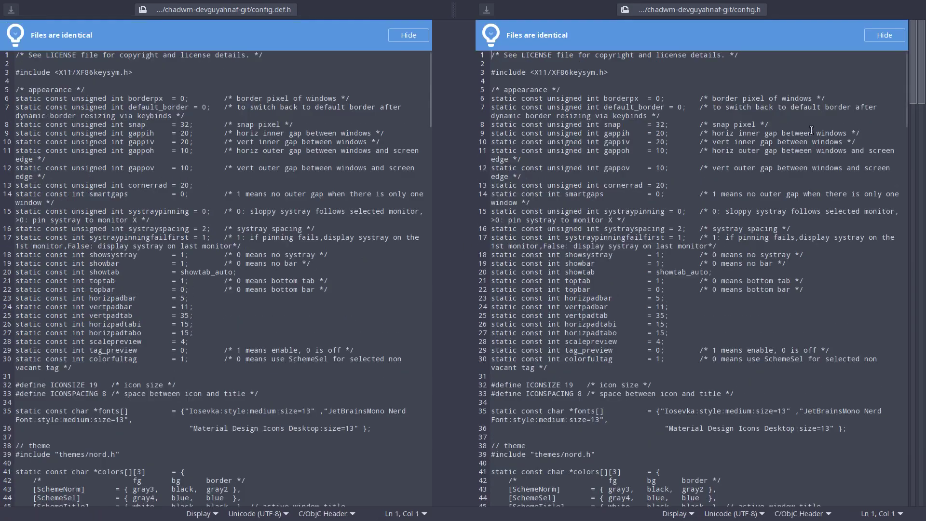
key("super+q")
- Select config.h alone and delete it
left_click(183, 258)
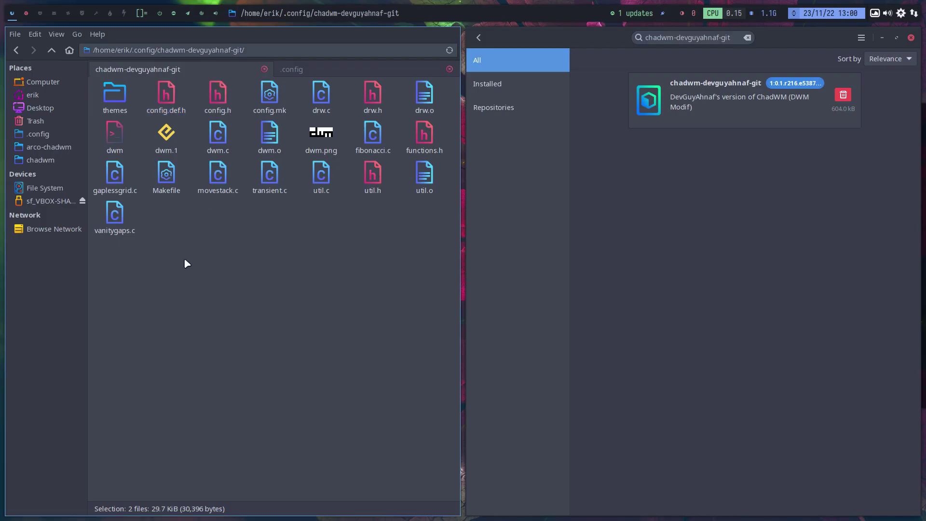
left_click(218, 99)
key("Delete")
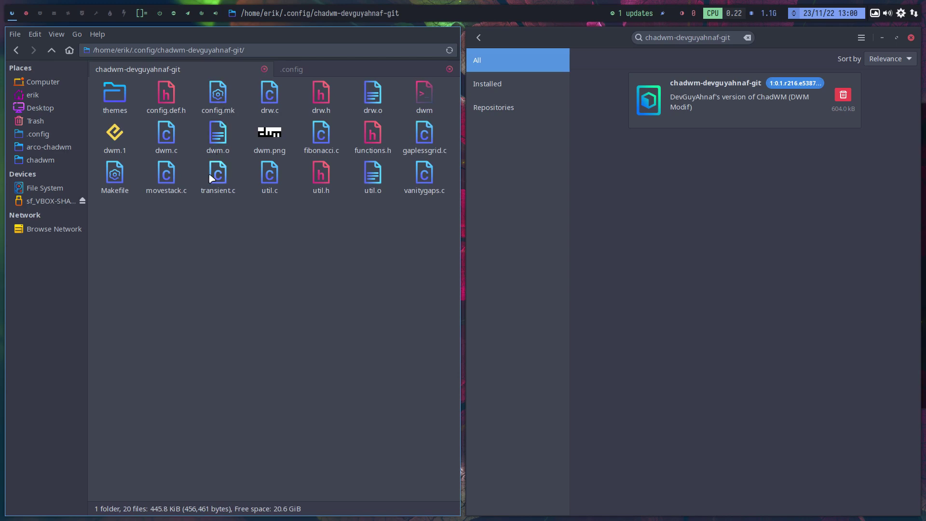
- Open config.def.h in Sublime Text and close the software manager and file manager windows
double_click(165, 99)
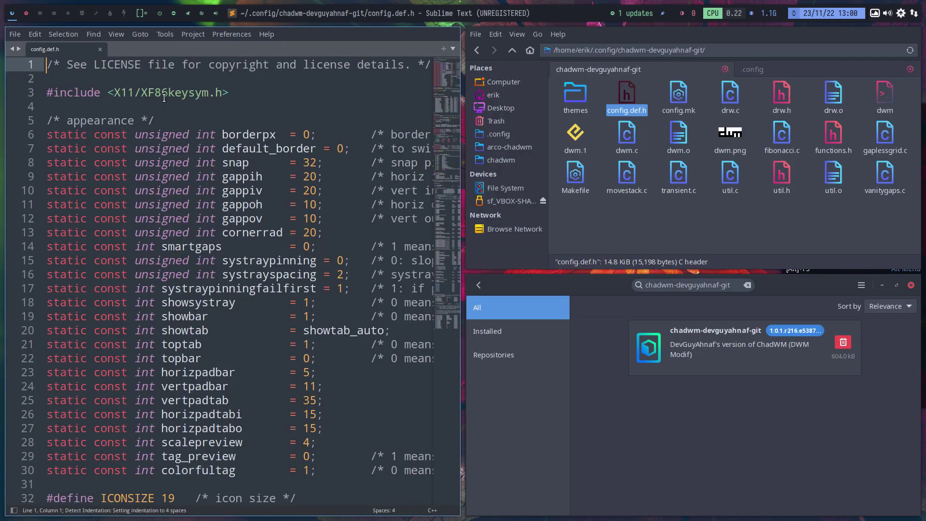
key("super+q")
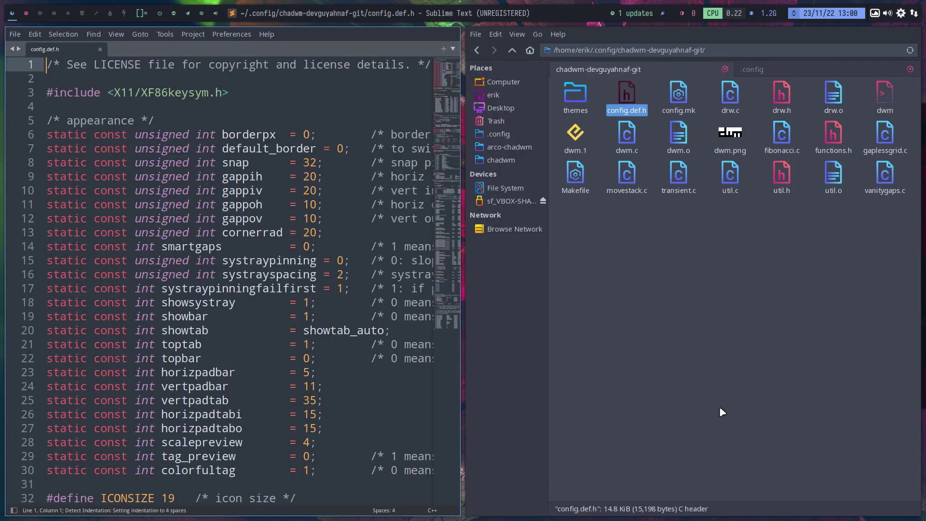
key("super+q")
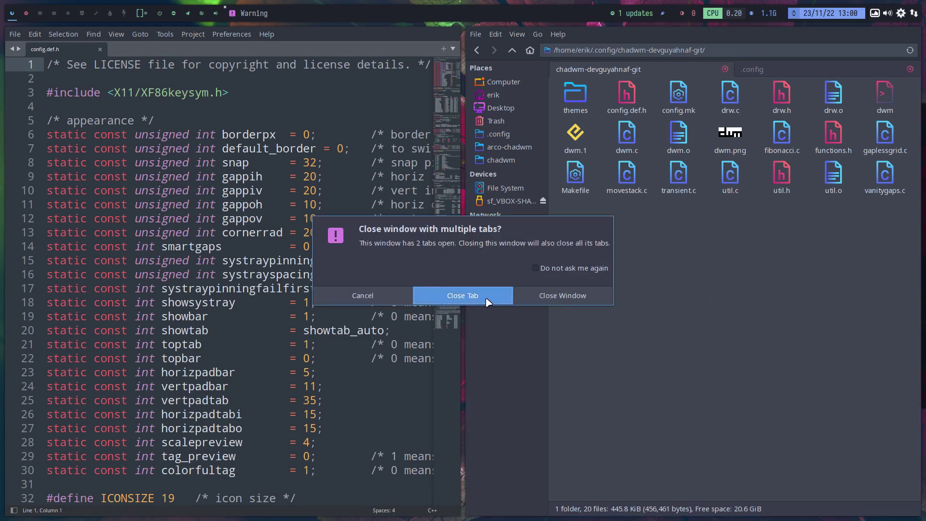
left_click(568, 299)
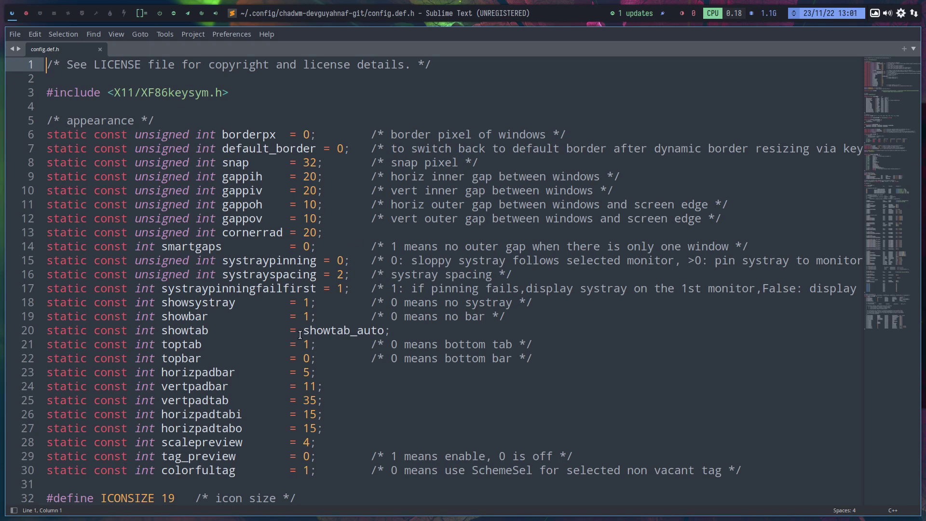
- Change topbar from 0 to 1 on line 22 of config.def.h and save the file
left_click(305, 317)
left_click(308, 345)
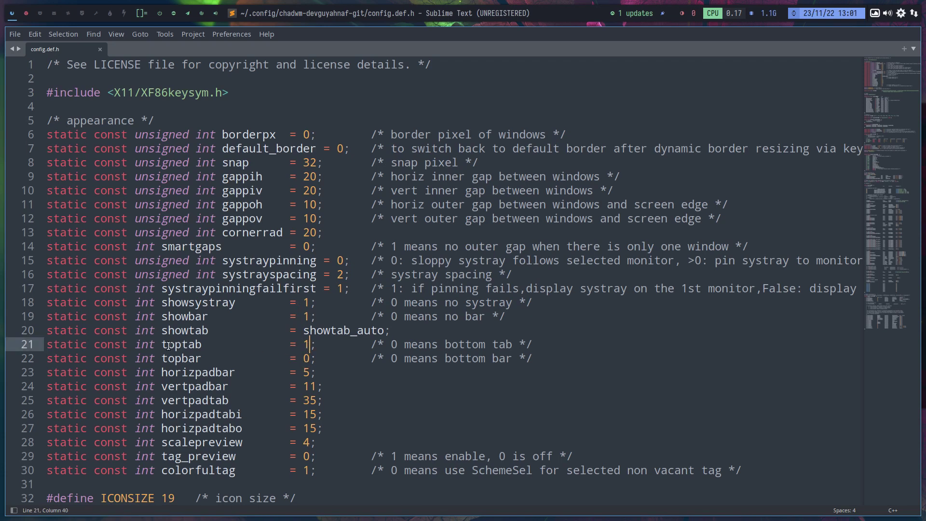
left_click_drag(161, 345, 179, 344)
left_click(201, 356)
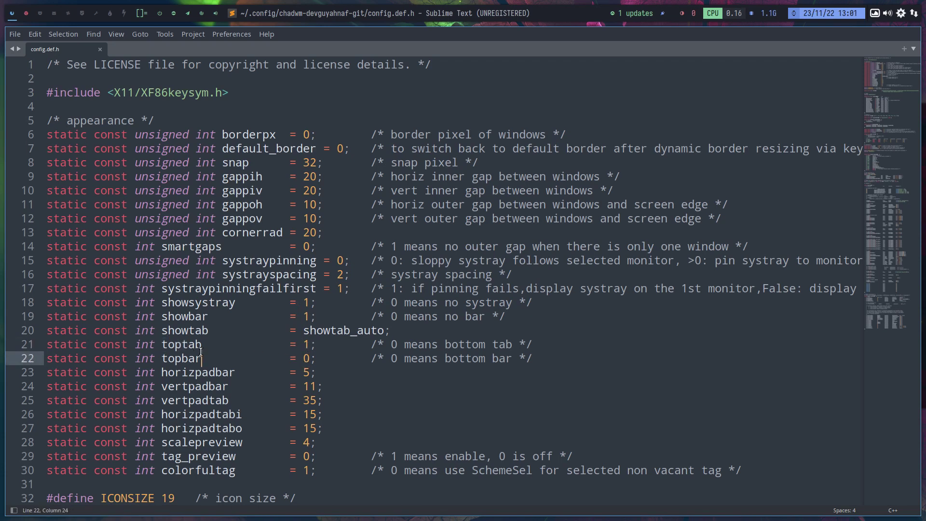
left_click(317, 360)
left_click(311, 359)
key("BackSpace")
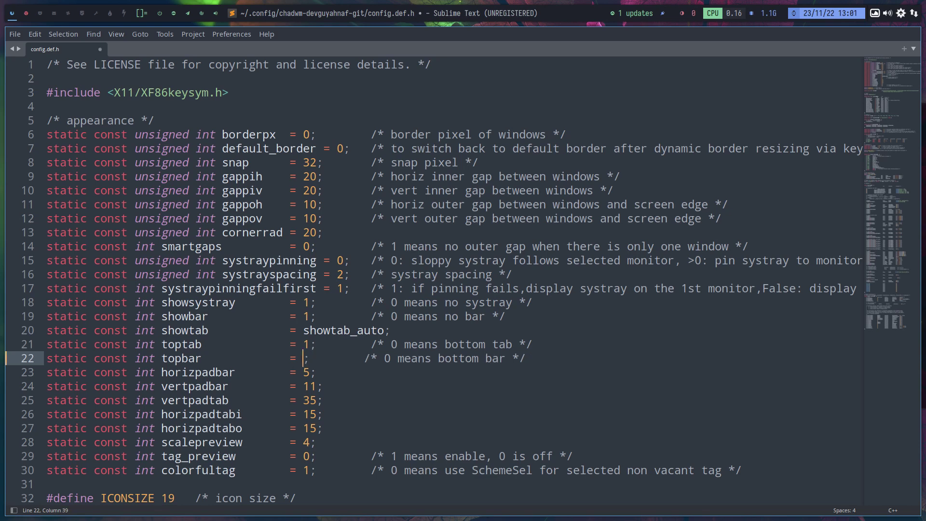
type("1")
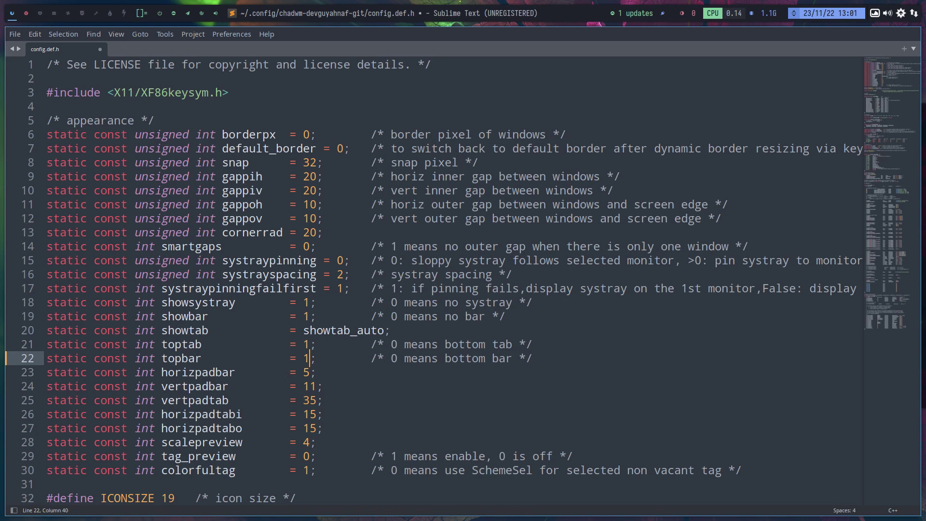
key("ctrl+s")
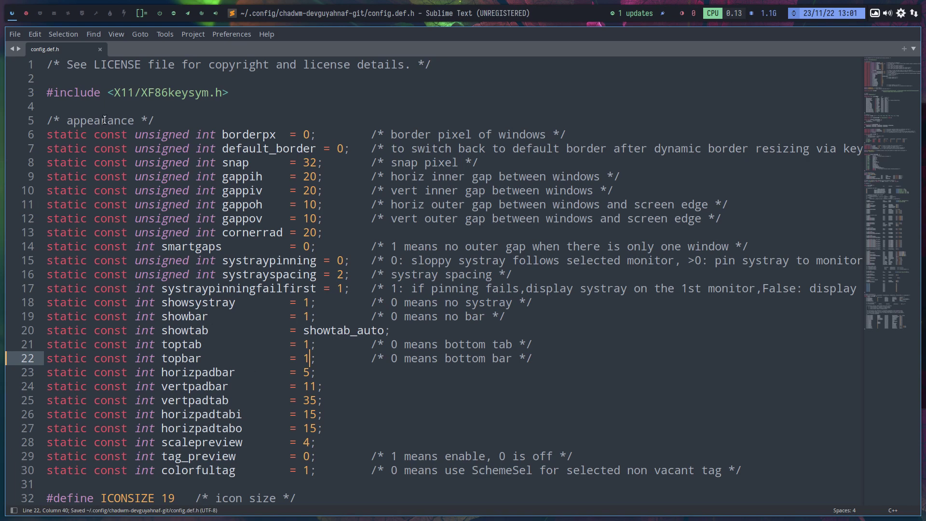
left_click(24, 14)
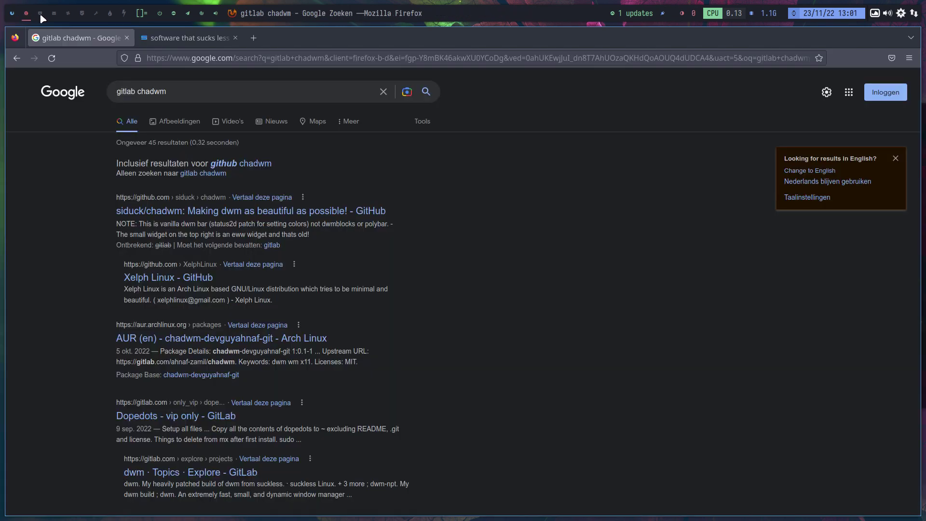
- On the empty third workspace, open the file manager and go up to ~/.config
left_click(40, 13)
key("super+shift+Return")
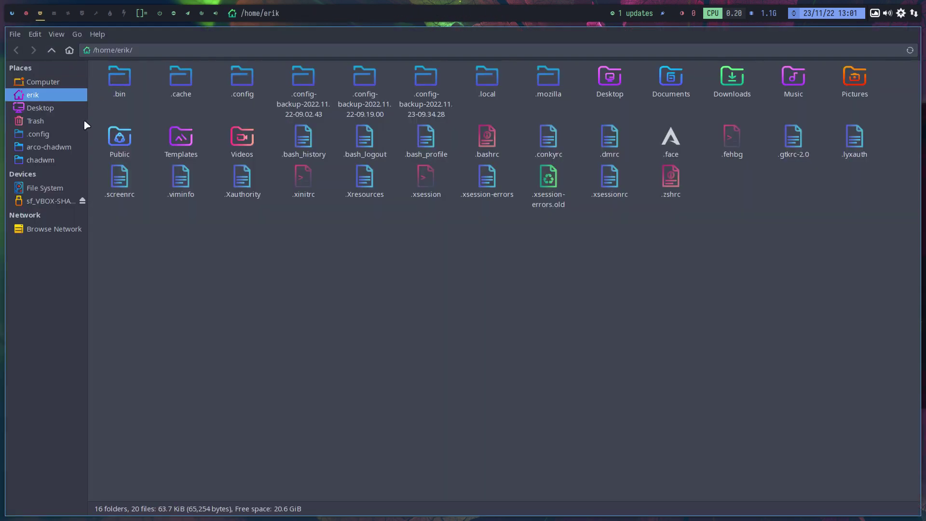
left_click(58, 160)
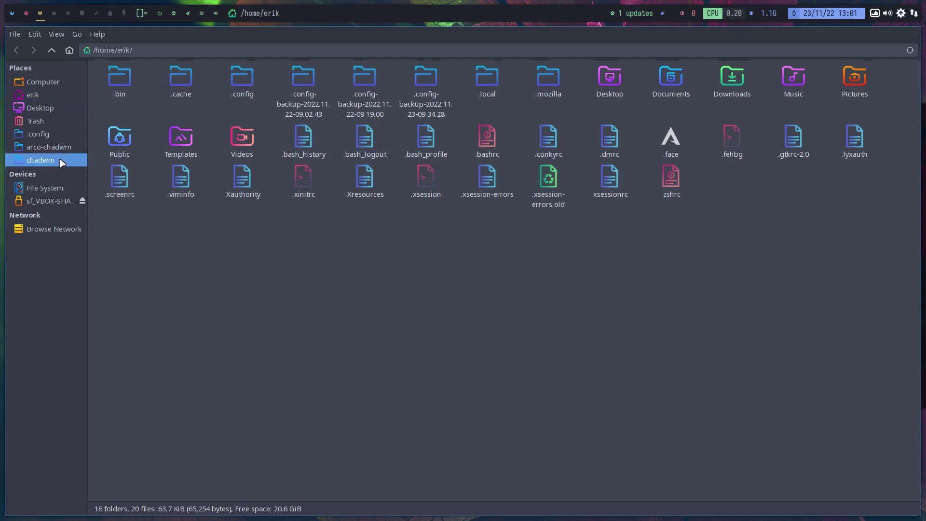
key("alt+Up")
left_click(52, 50)
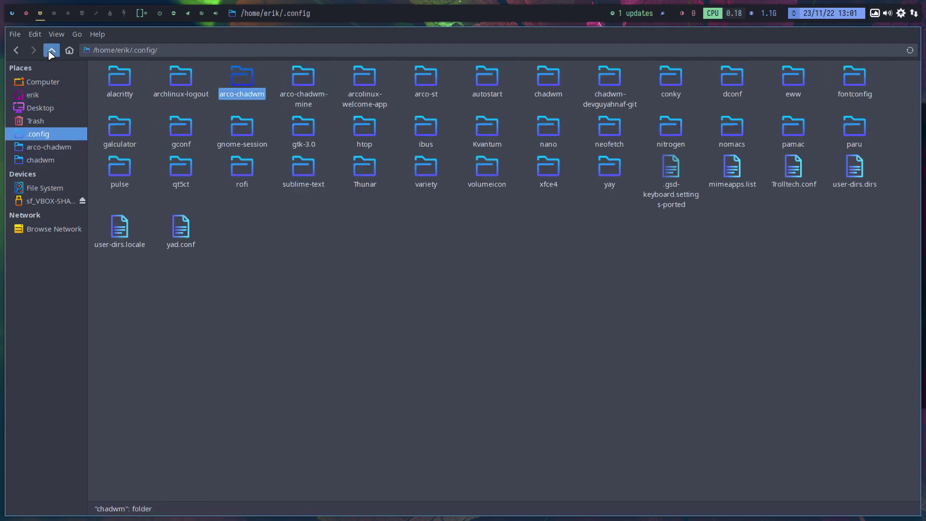
- Bookmark chadwm-devguyahnaf-git in the sidebar, open it, and bring up its folder context menu
left_click_drag(612, 76, 55, 169)
left_click(53, 172)
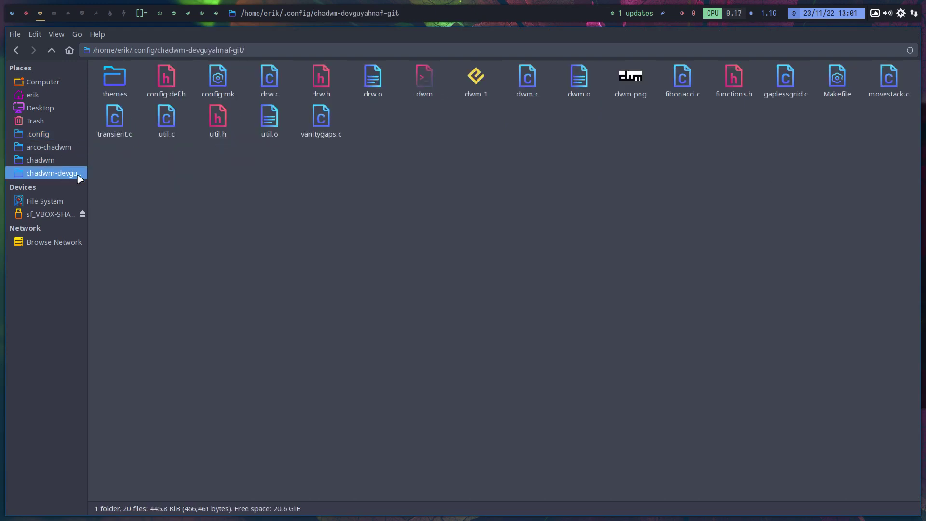
left_click(51, 161)
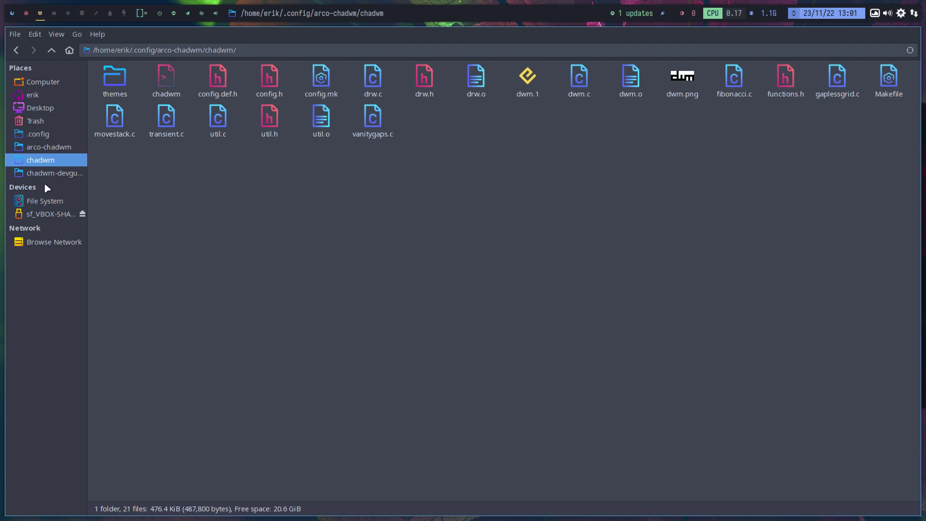
left_click(48, 173)
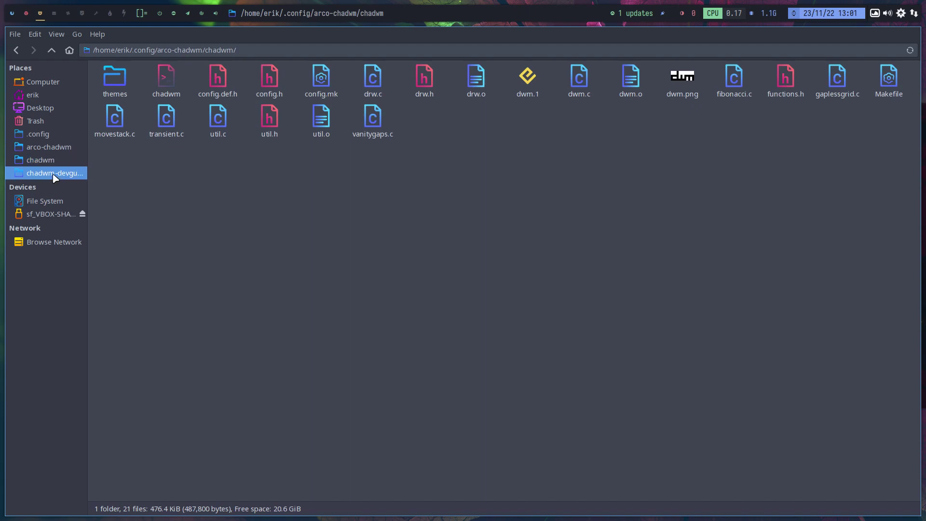
right_click(337, 216)
- Open a terminal in this folder, build chadwm with make, and install it with sudo make install
left_click(370, 251)
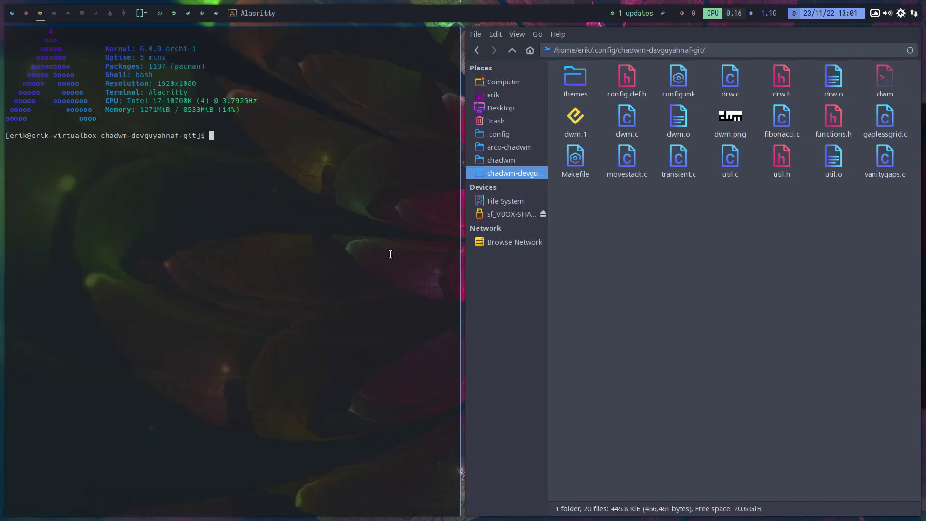
type("make")
key("Return")
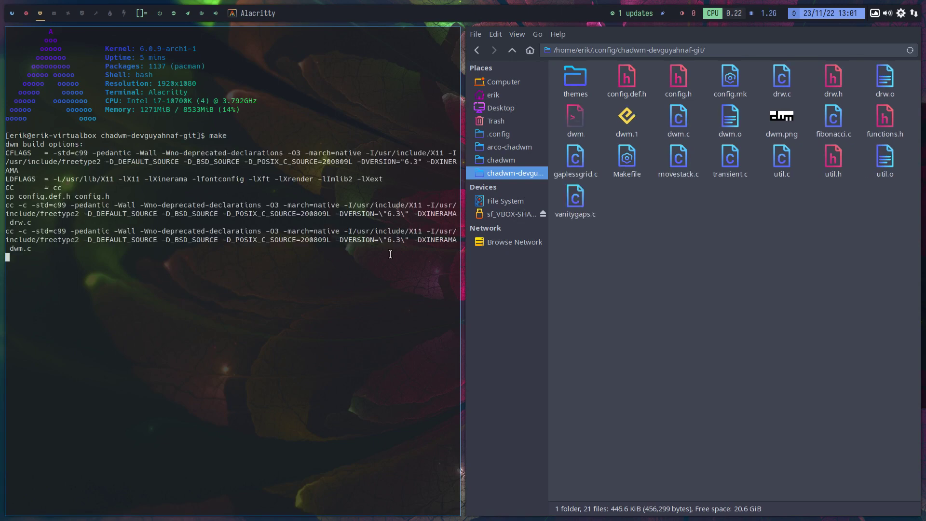
type("sud")
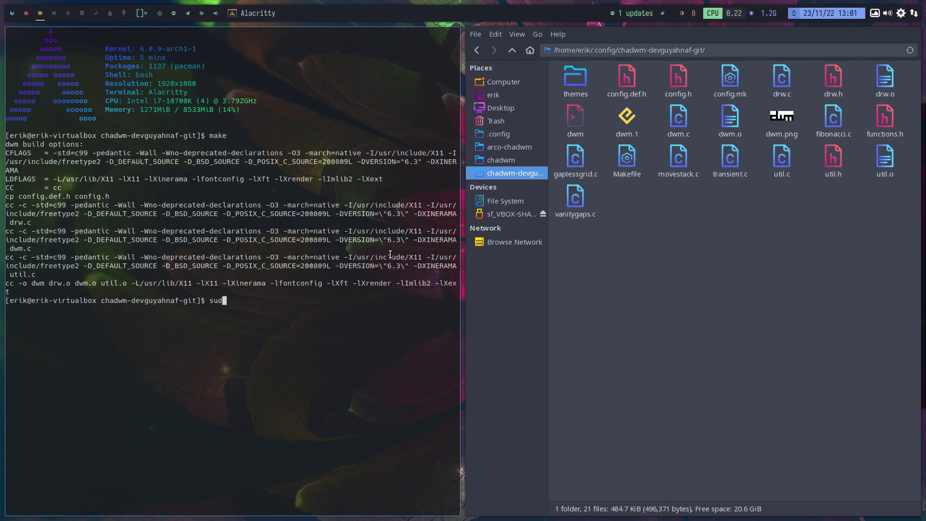
type("o make install")
key("Return")
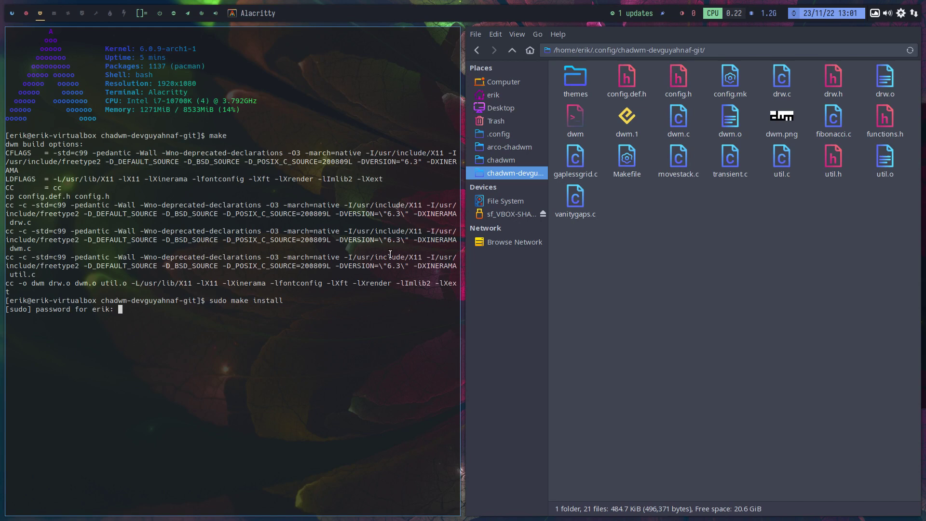
key("Return")
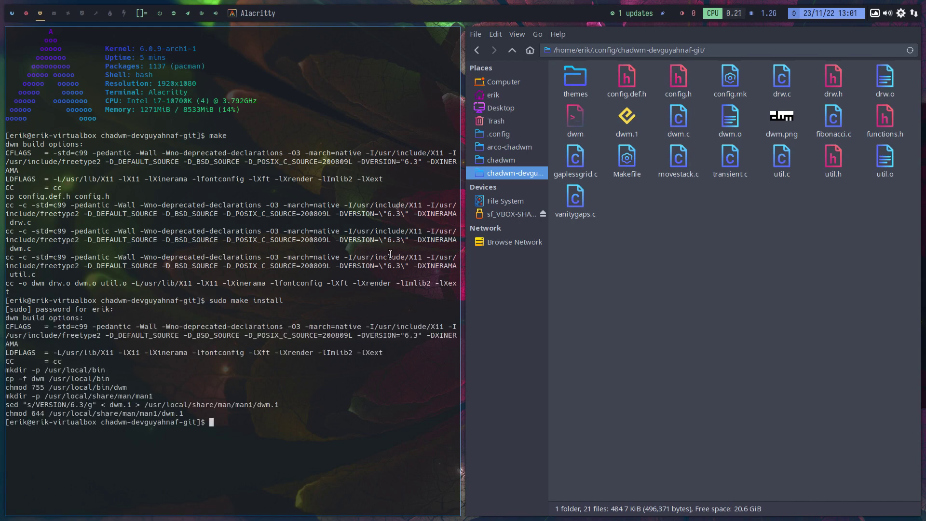
- Run the xd alias to list /usr/share/xsessions and select the listed session file names
type("xd")
key("Return")
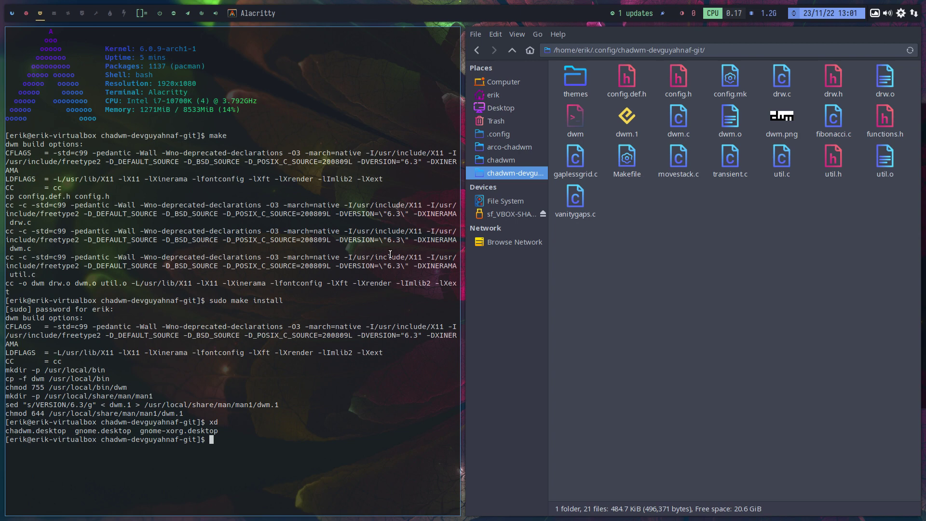
left_click_drag(115, 387, 131, 388)
left_click_drag(223, 430, 6, 430)
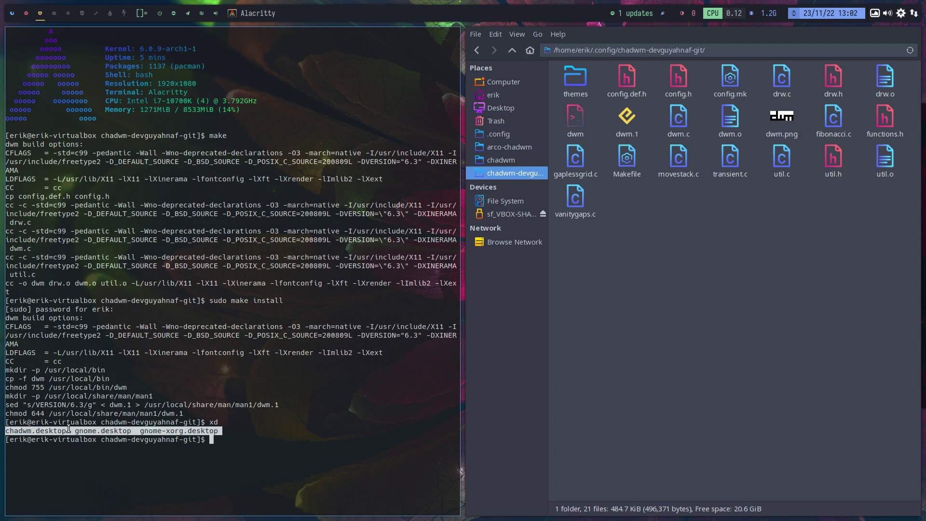
- Close the terminal and browse in Thunar to /usr/share/xsessions
left_click(127, 348)
key("super+q")
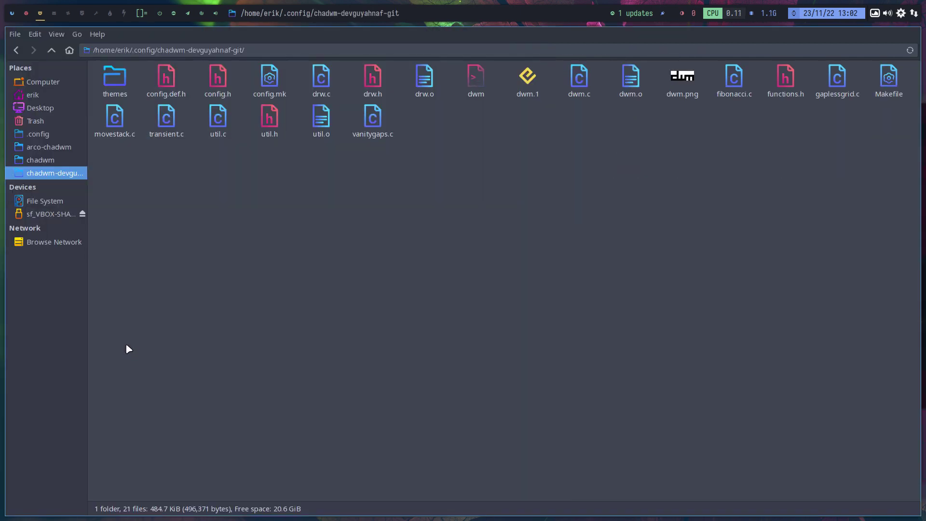
left_click(64, 207)
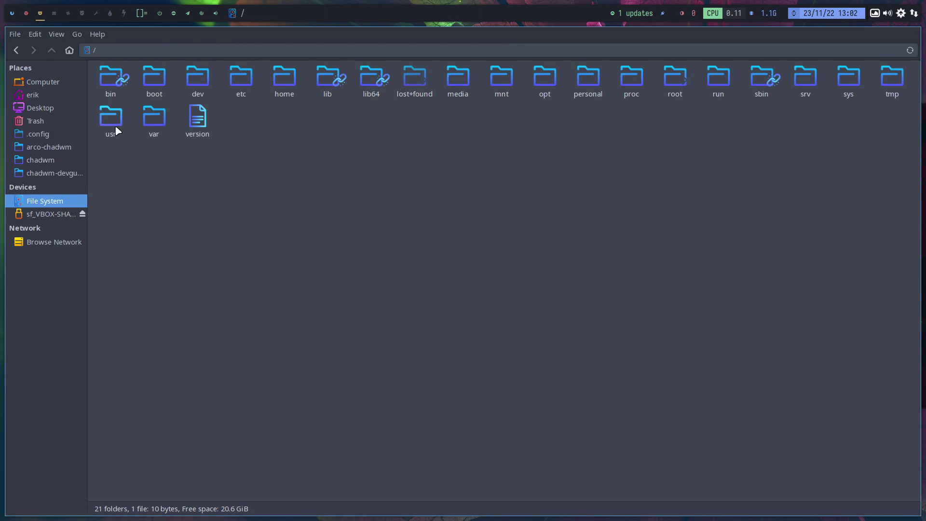
double_click(115, 126)
double_click(392, 79)
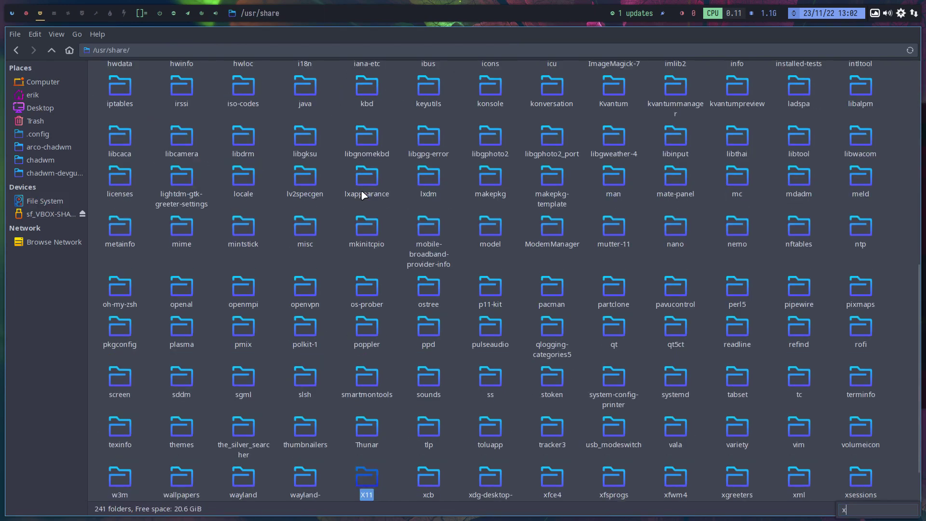
type("xs")
key("Return")
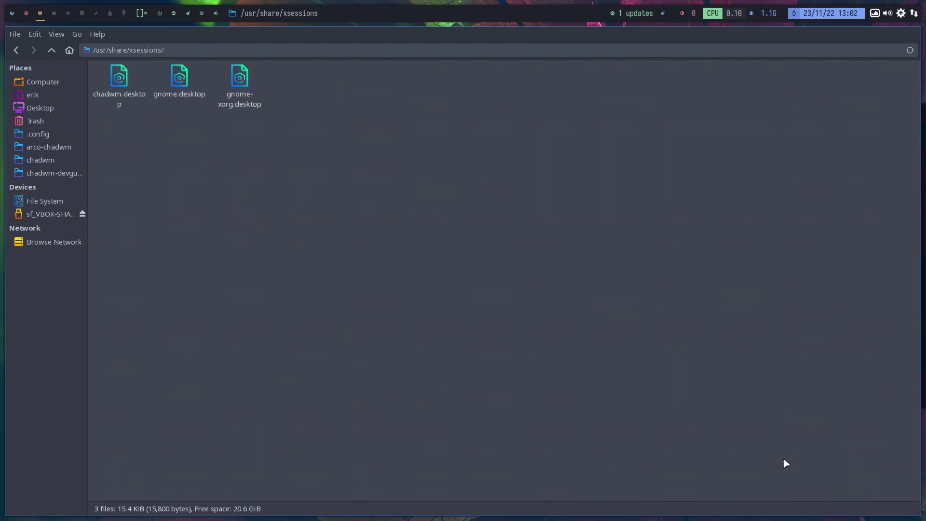
- Open the xsessions folder as root, authenticating with the user's password
right_click(213, 161)
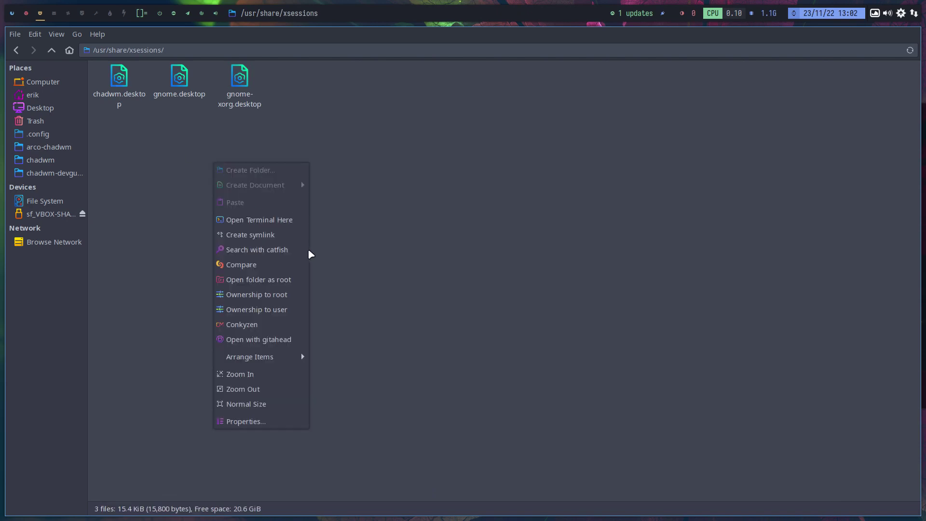
left_click(287, 278)
type("test")
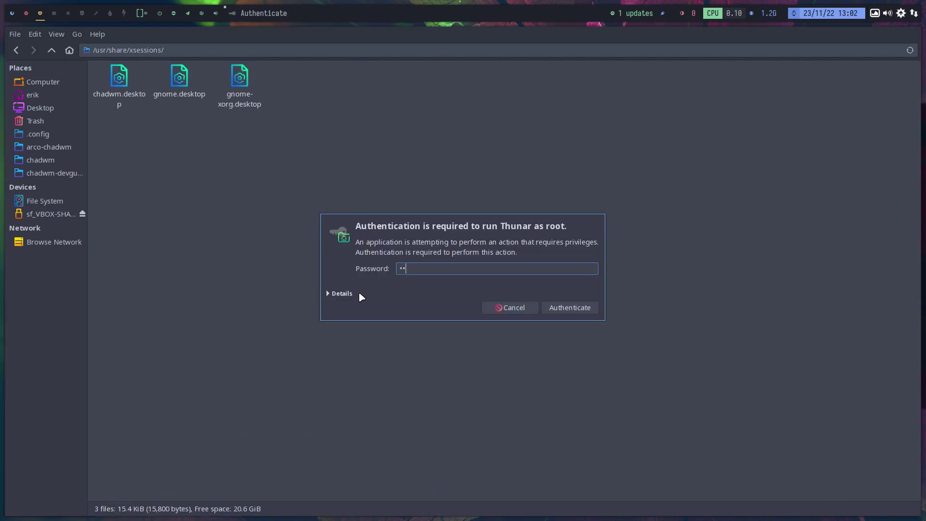
key("Return")
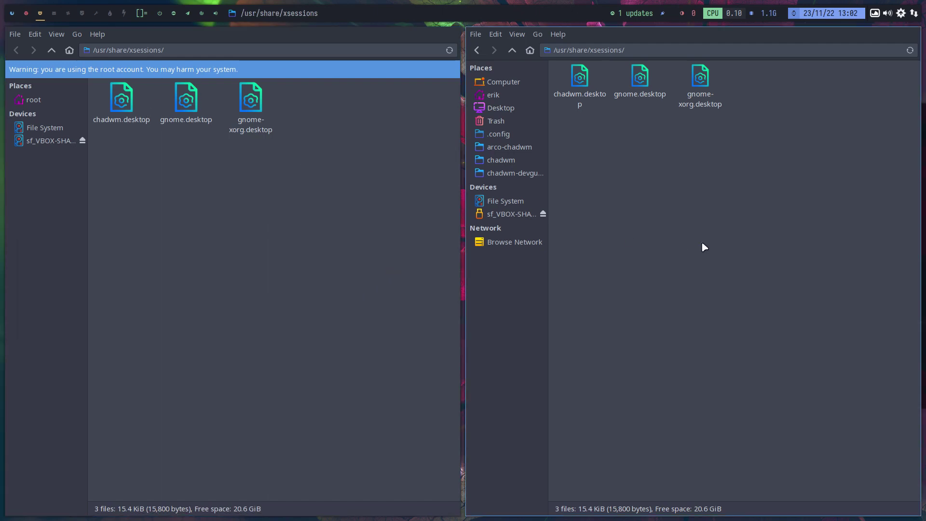
- Close the non-root window, duplicate chadwm.desktop, and rename the copy to dwm.desktop
key("super+q")
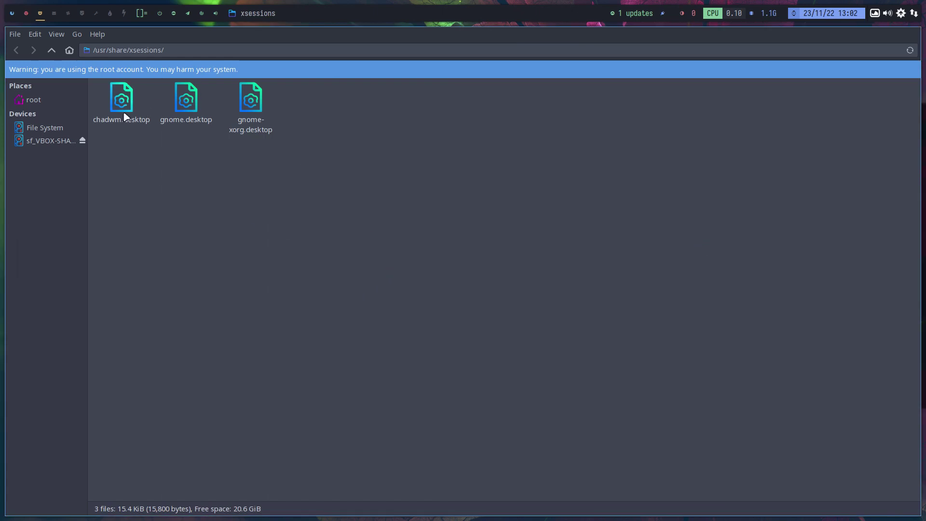
left_click(123, 115)
key("ctrl+c")
key("ctrl+v")
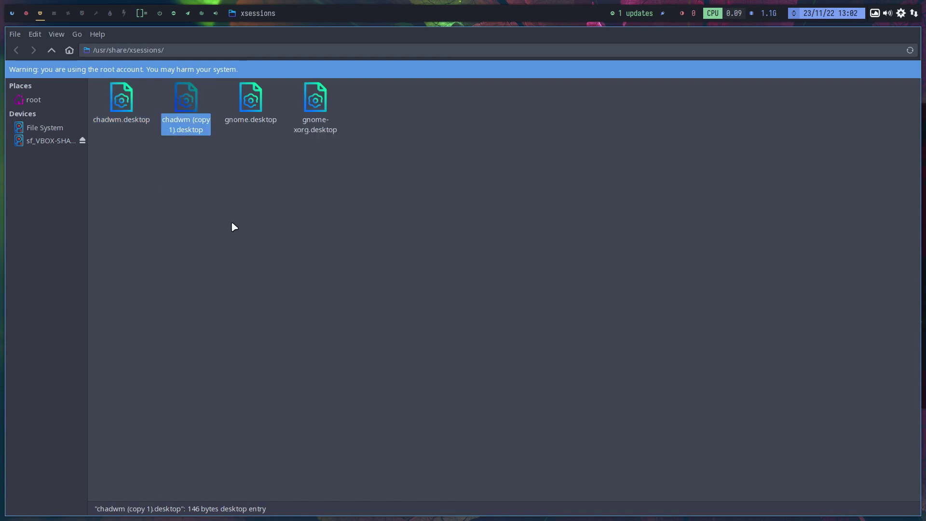
key("F2")
key("Delete")
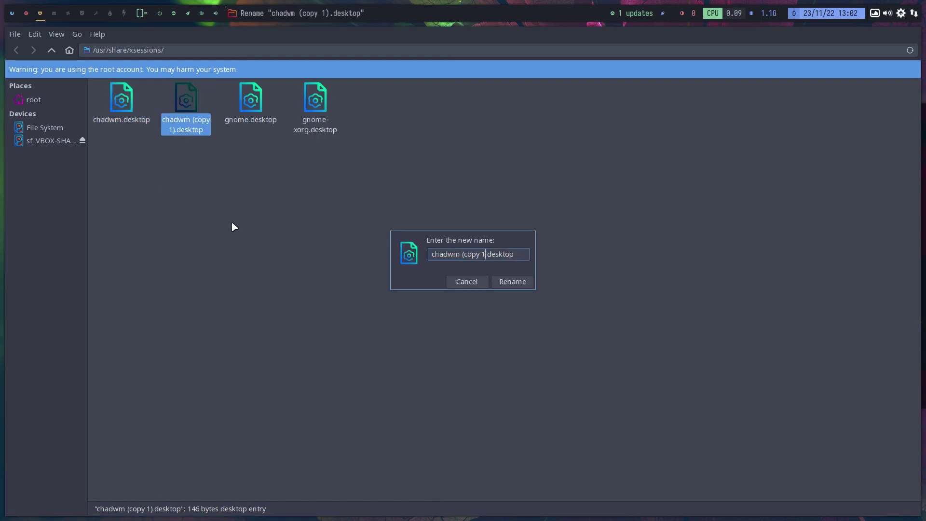
key("BackSpace")
key("BackSpace")
key("BackSpace")
key("BackSpace")
key("BackSpace")
key("BackSpace")
key("BackSpace")
key("BackSpace")
key("BackSpace")
key("BackSpace")
key("BackSpace")
key("BackSpace")
key("BackSpace")
key("BackSpace")
type("dwm")
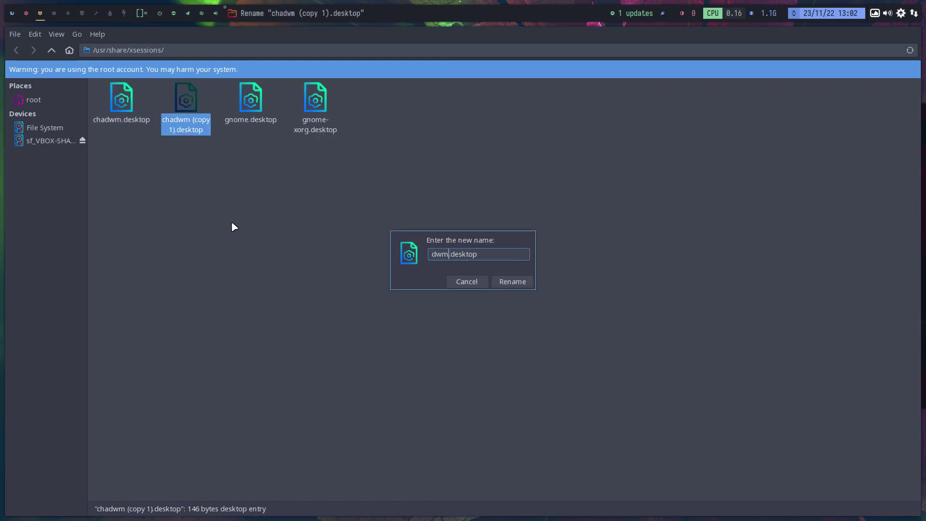
key("Return")
right_click(199, 105)
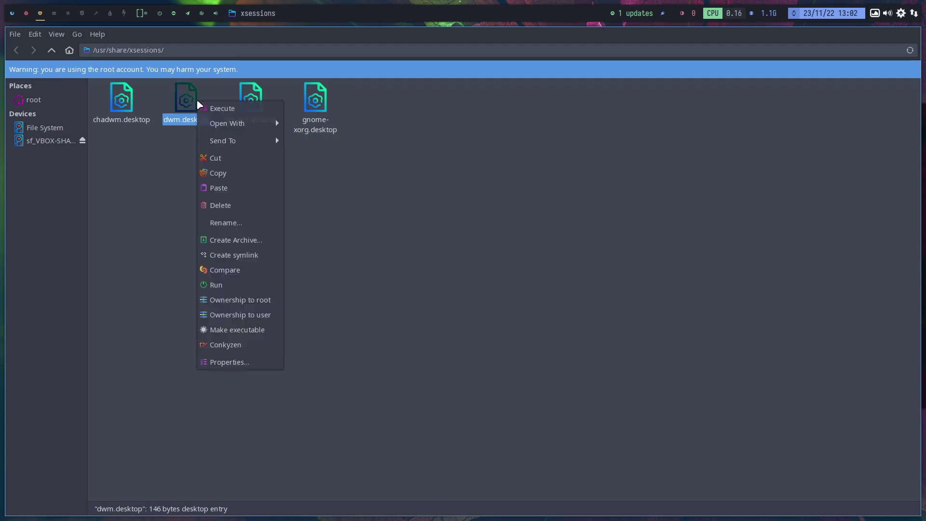
- Open dwm.desktop in Sublime Text, trim the Name to dwm, and clear the old Exec path
mouse_move(236, 123)
left_click(333, 126)
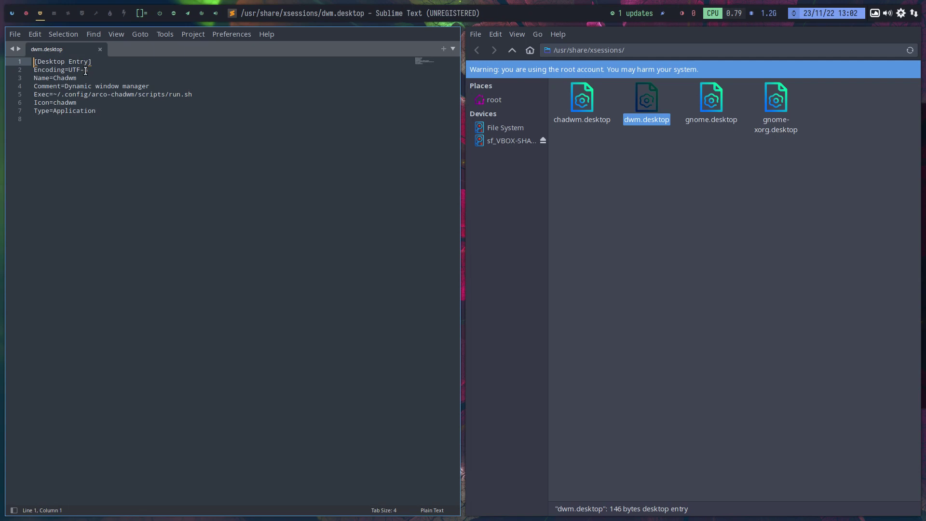
left_click(68, 78)
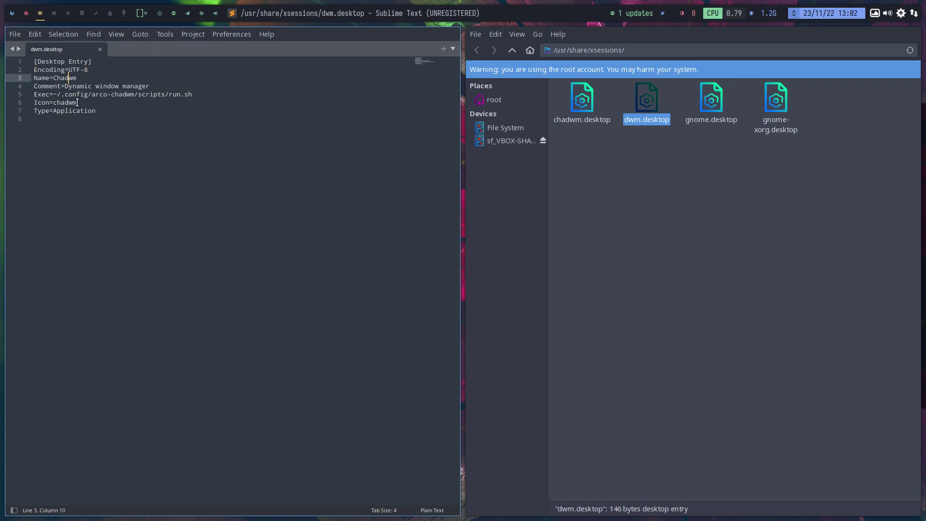
key("BackSpace")
key("BackSpace")
key("BackSpace")
key("BackSpace")
key("Down")
key("Down")
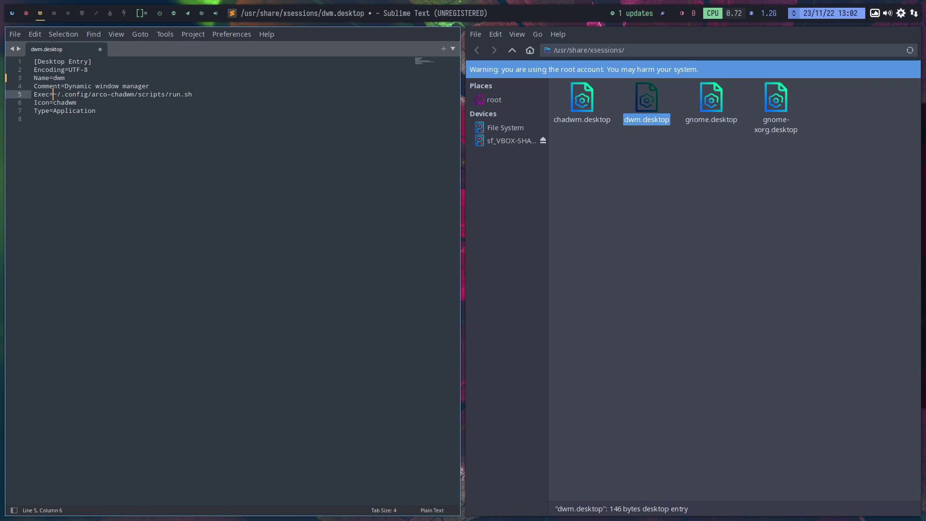
key("Delete")
key("Delete")
key("Delete")
key("Delete")
key("Delete")
key("Delete")
key("Delete")
key("Delete")
key("Delete")
key("Delete")
key("Delete")
key("Delete")
key("Delete")
key("Delete")
key("Delete")
key("Delete")
key("Delete")
key("Delete")
key("Delete")
key("Delete")
key("Delete")
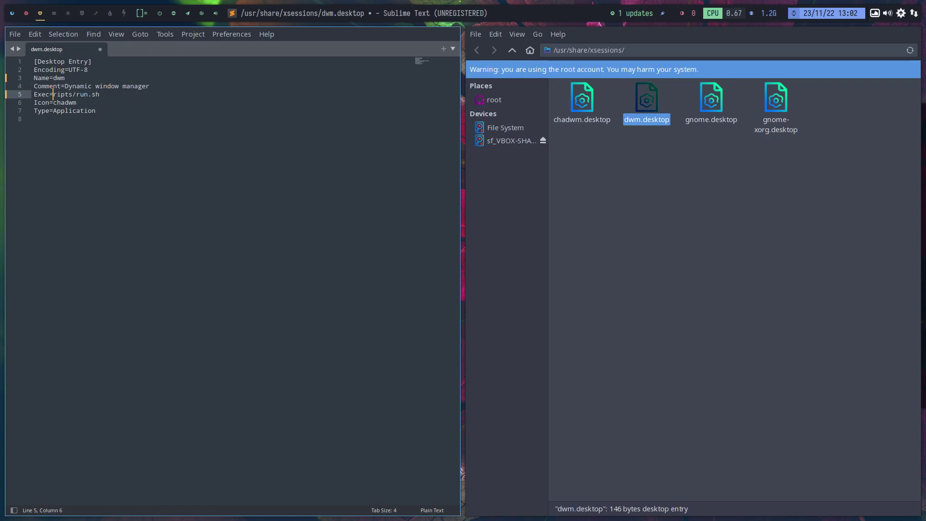
key("Delete")
key("Delete")
- Look up dwm's location with 'which dwm' and set Exec to /usr/local/bin/dwm
key("super+Return")
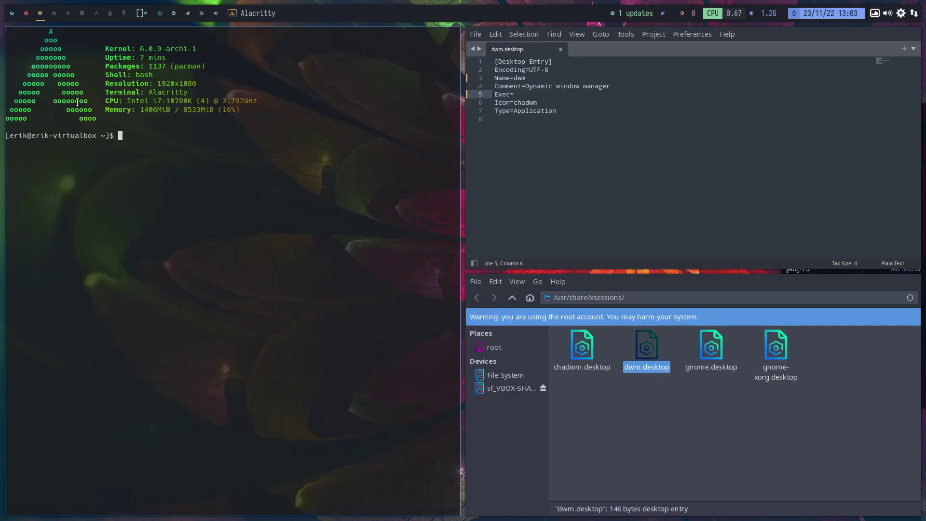
type("wg")
type("ich dwm")
key("Return")
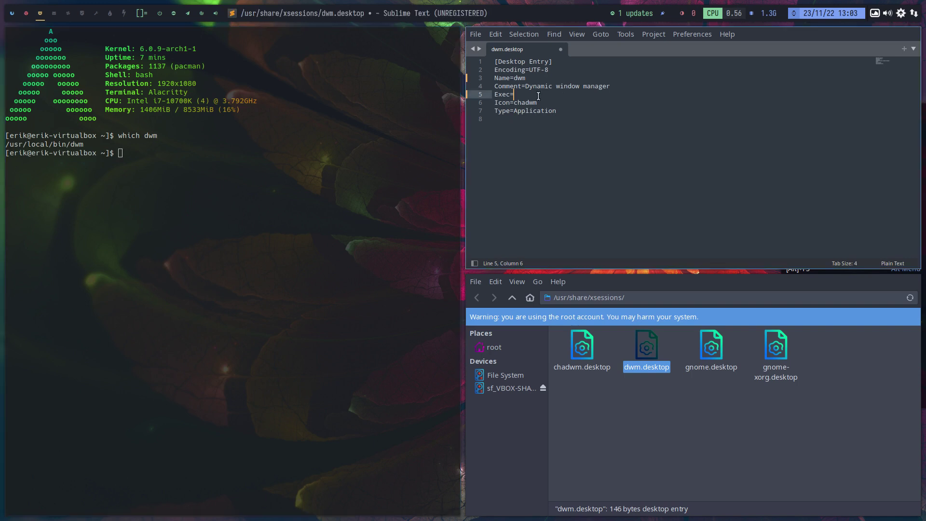
type("/usr/local/bin/dwm")
- Change the Icon value to dwm and save dwm.desktop
left_click(526, 103)
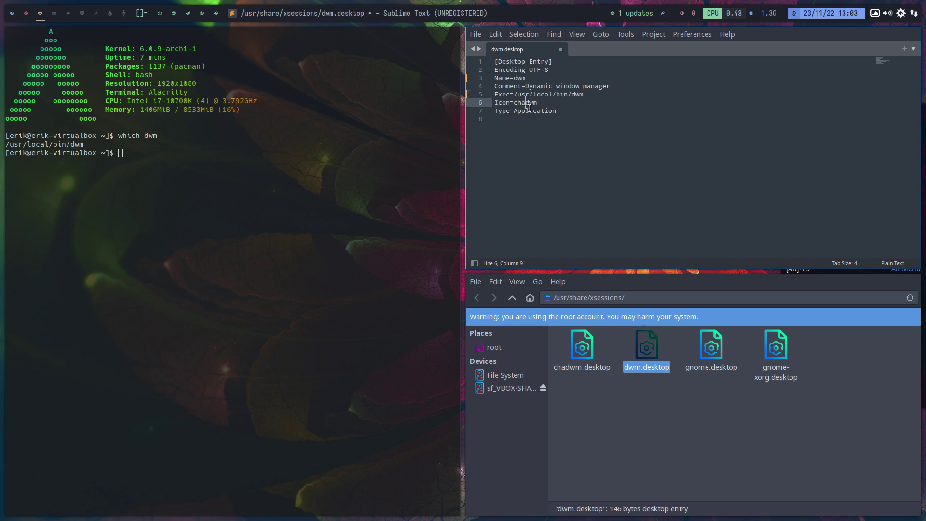
key("BackSpace")
key("BackSpace")
key("BackSpace")
key("ctrl+s")
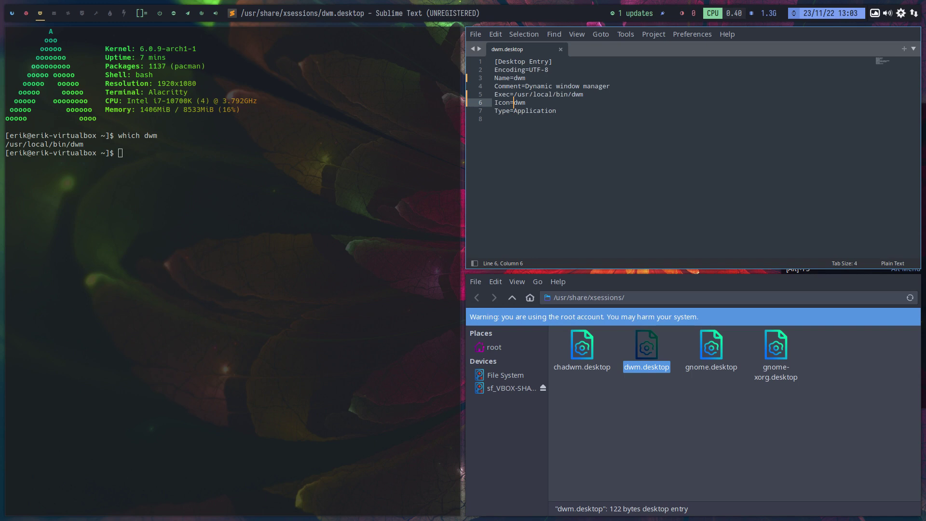
- Run xd to show dwm.desktop beside chadwm.desktop, select both names, then bring up the logout screen
left_click(349, 208)
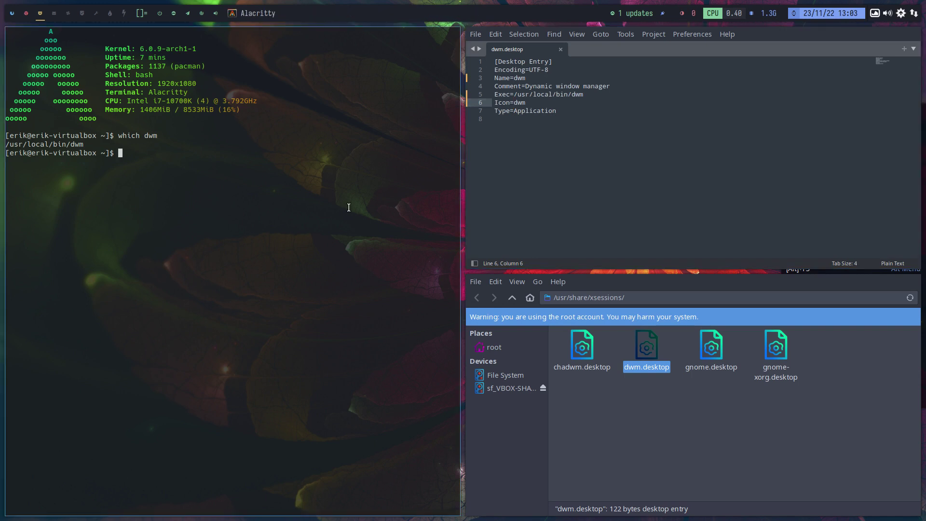
type("xd")
key("Return")
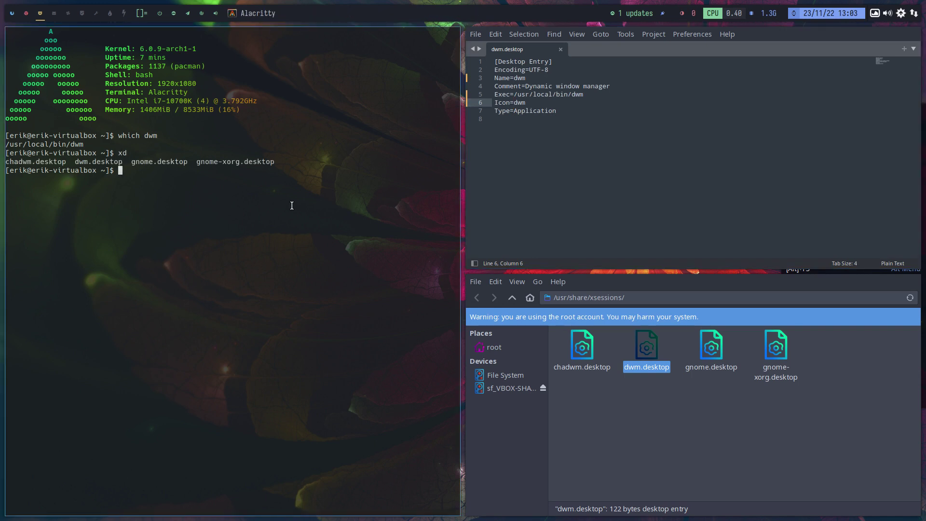
double_click(17, 161)
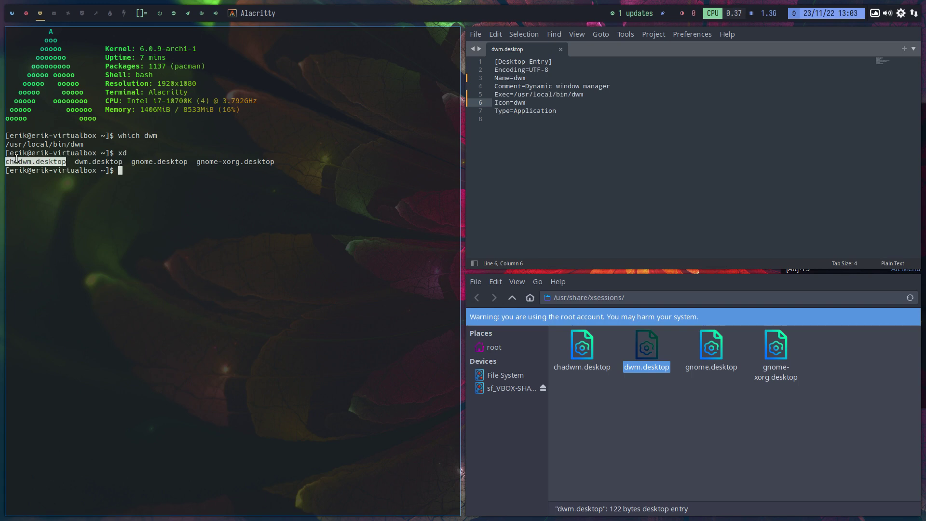
double_click(104, 162)
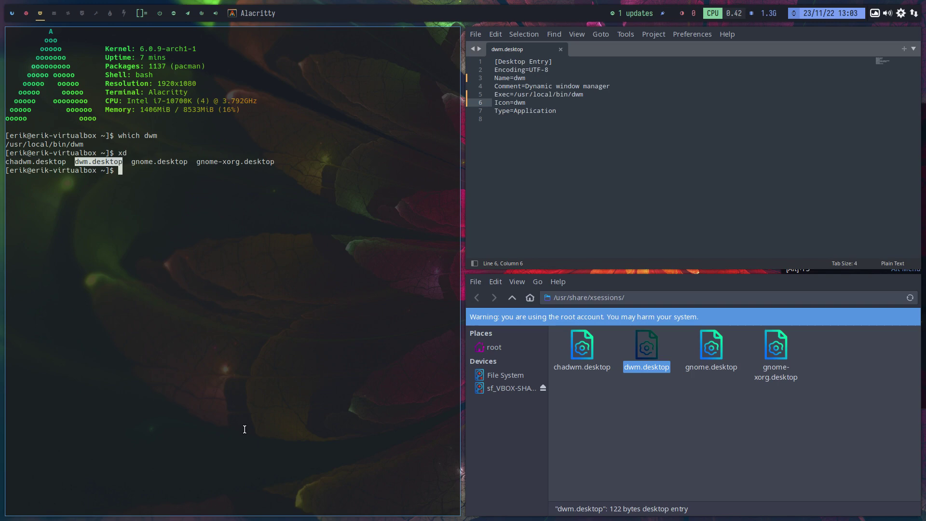
key("super+x")
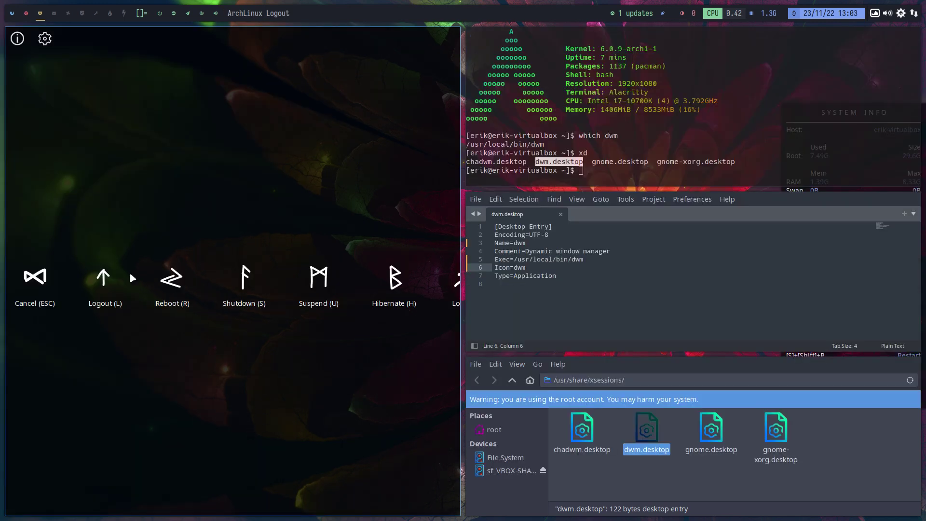
- Choose Logout (L) in ArchLinux Logout to end the chadwm session
left_click(110, 279)
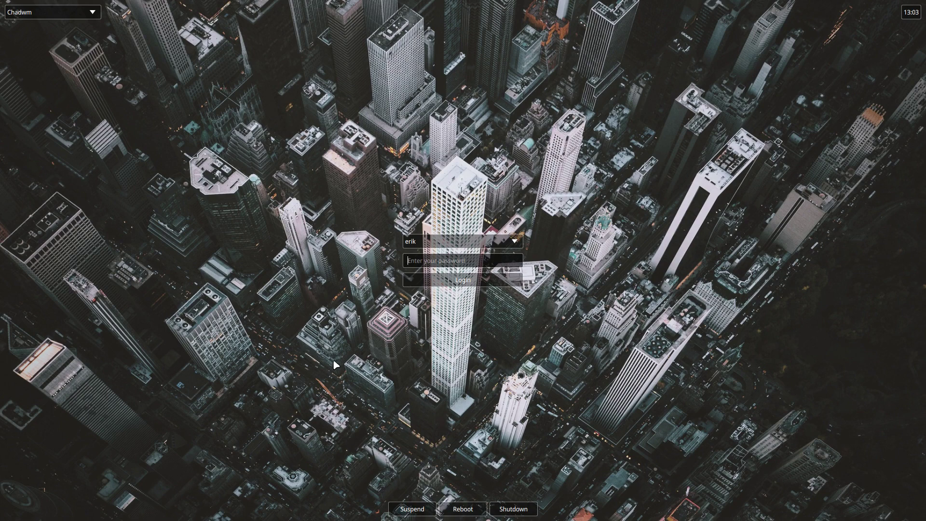
- Exit full screen, power off the Chadwm VM via File > Close, and start it again
key("Control_R+f")
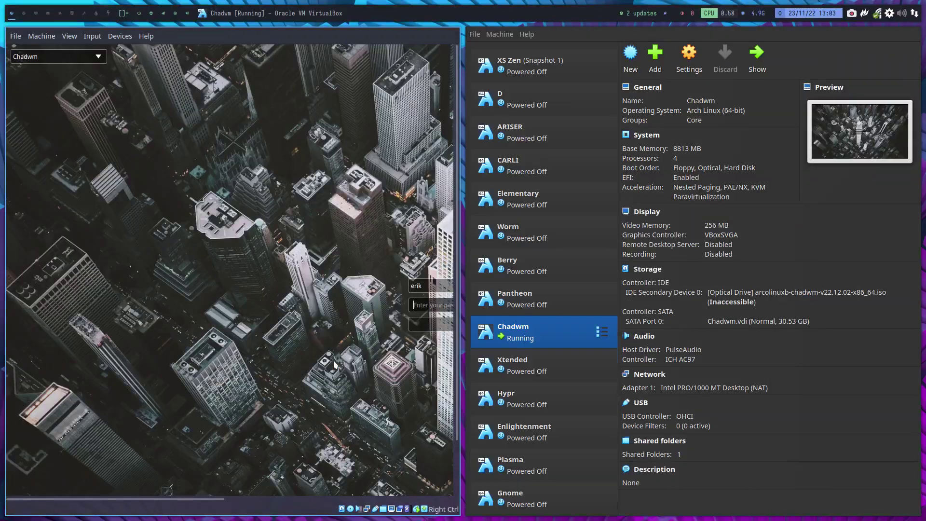
left_click(475, 33)
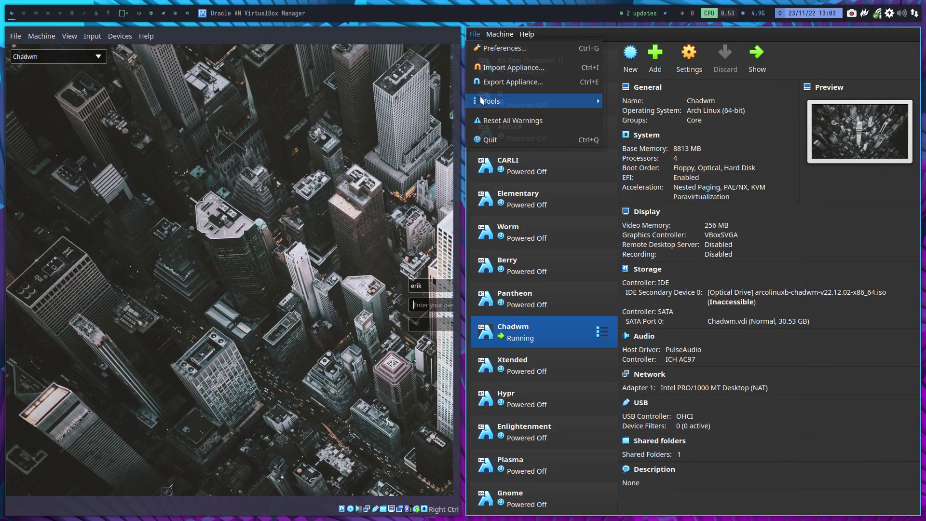
left_click(17, 38)
left_click(18, 38)
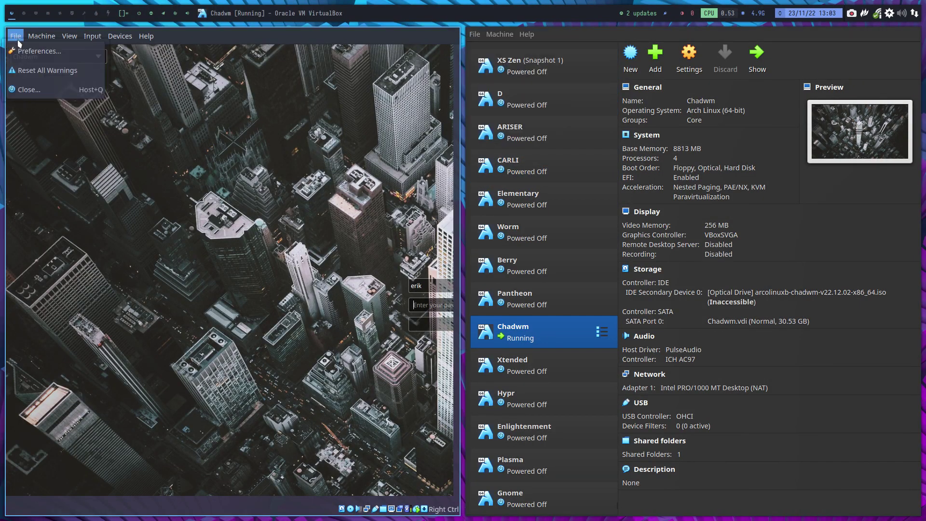
left_click(26, 89)
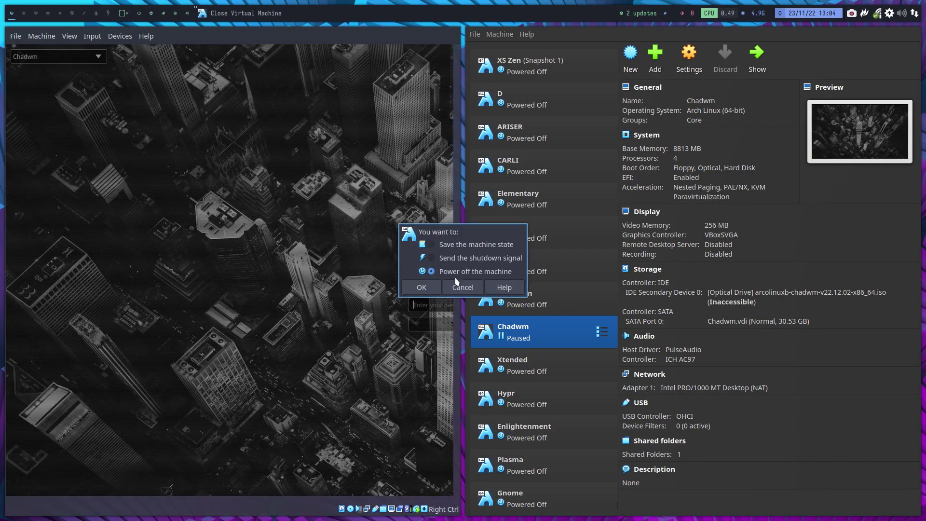
left_click(425, 287)
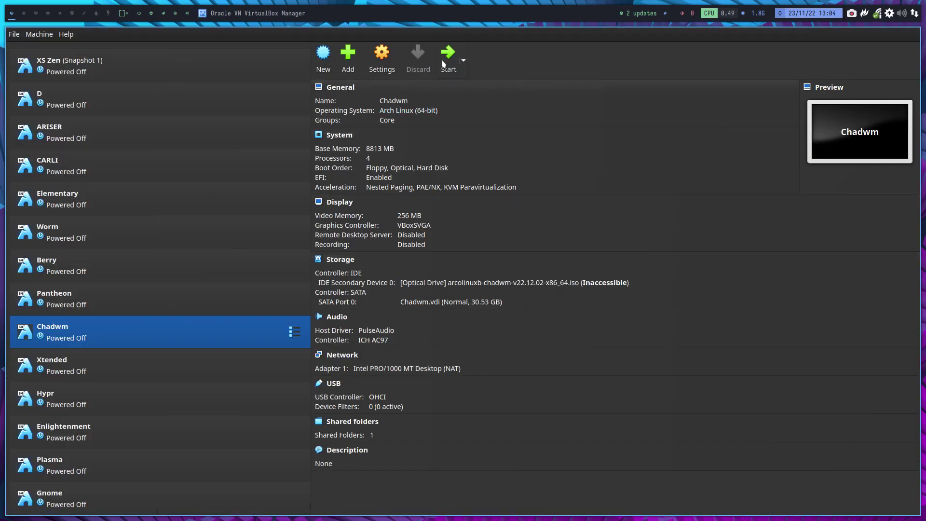
left_click(446, 55)
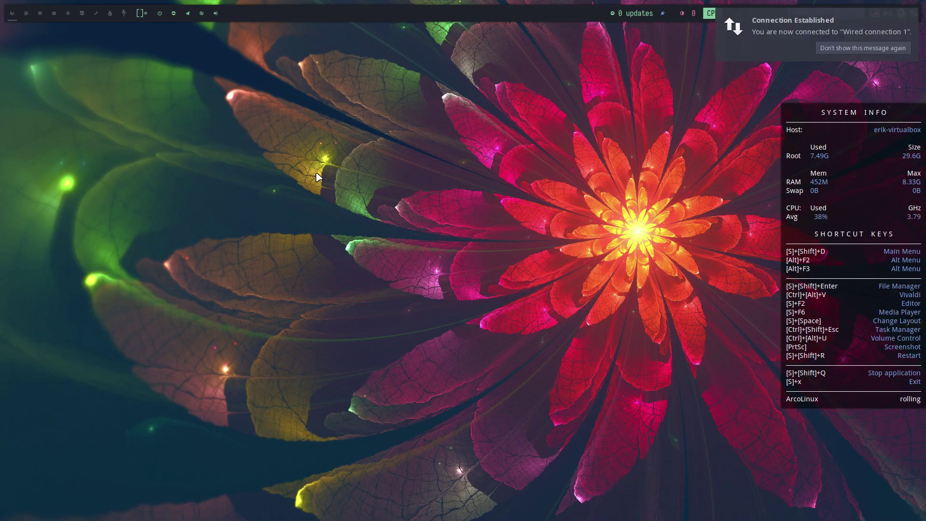
- Log out, then log back in with the dwm session selected and the account password
key("super+x")
key("l")
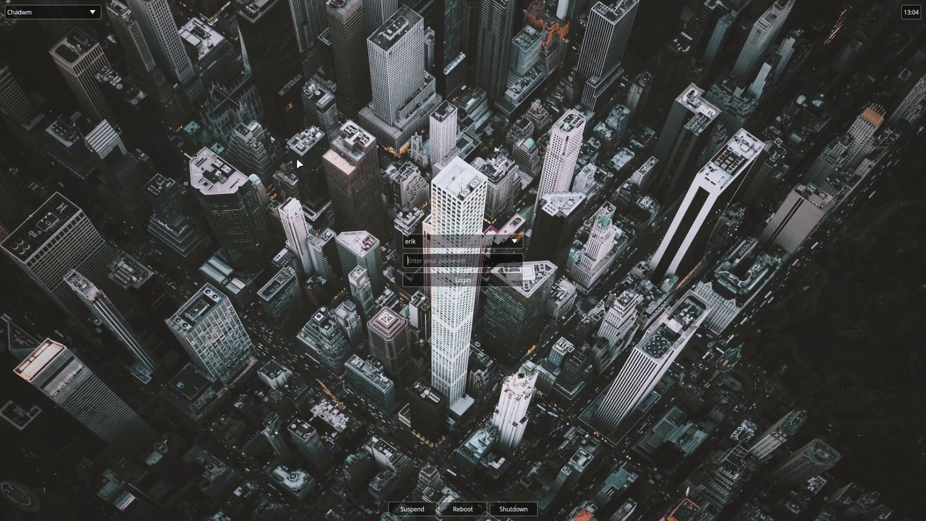
left_click(71, 16)
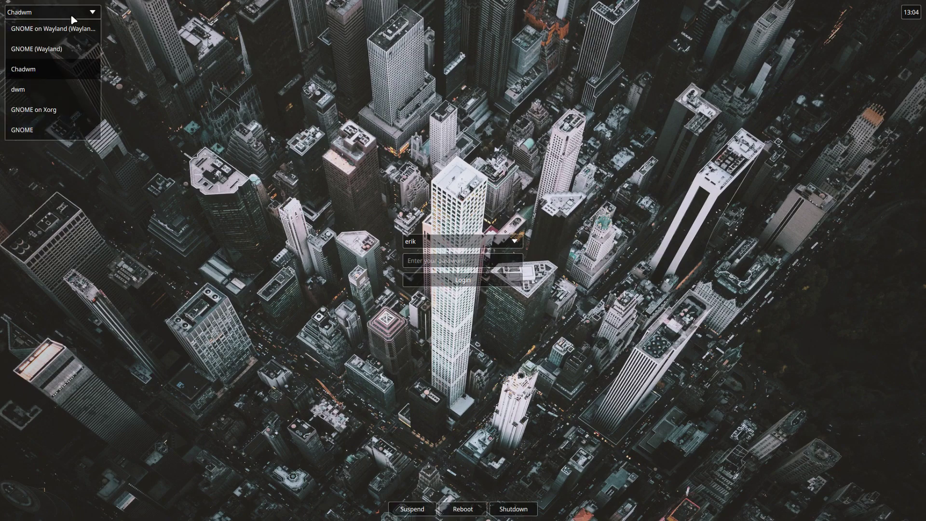
left_click(51, 90)
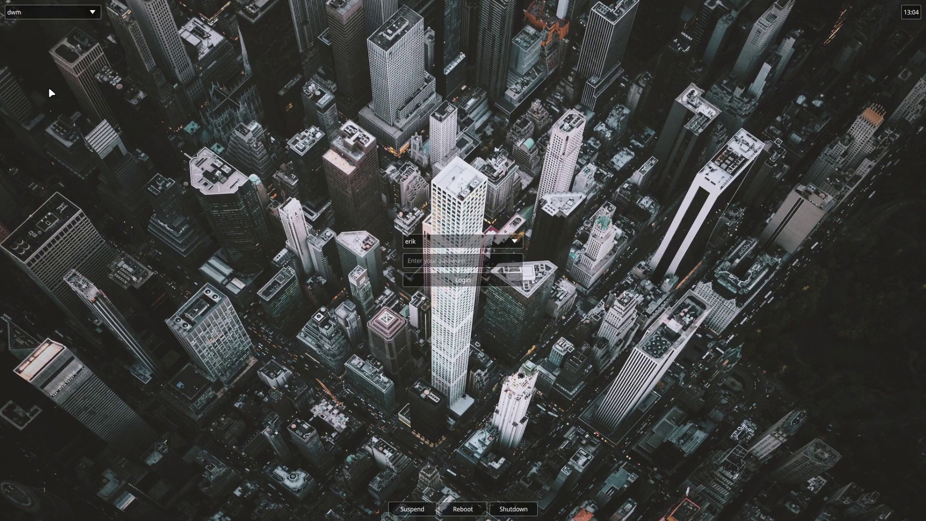
left_click(424, 261)
type("****")
key("Return")
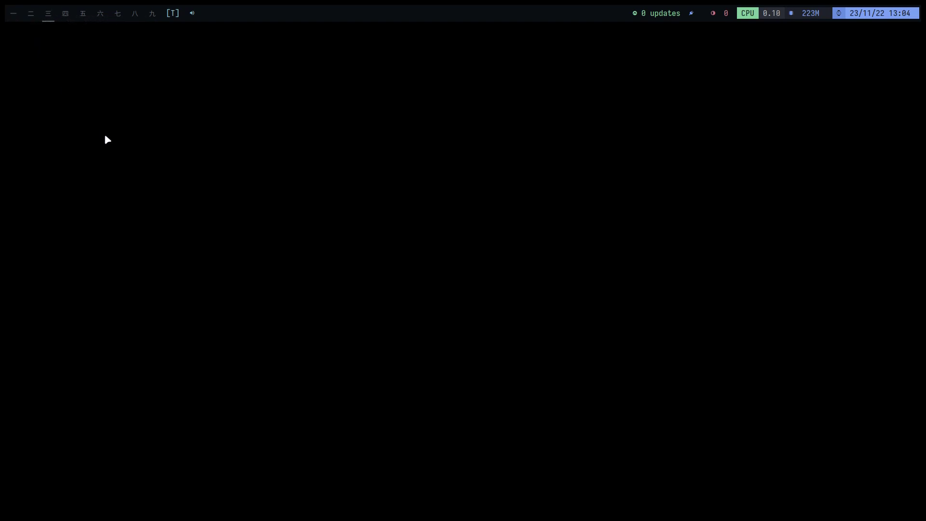
- Open a new Alacritty terminal on the empty dwm workspace with Super+Enter
key("super+Return")
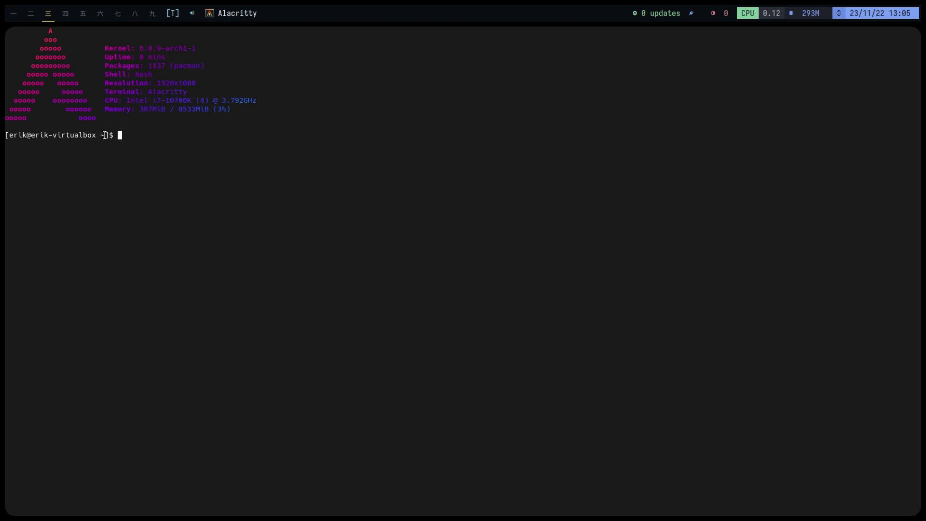
- Launch Thunar and open chadwm-devguyahnaf-git's config.def.h in Sublime Text
type("thunar")
key("Return")
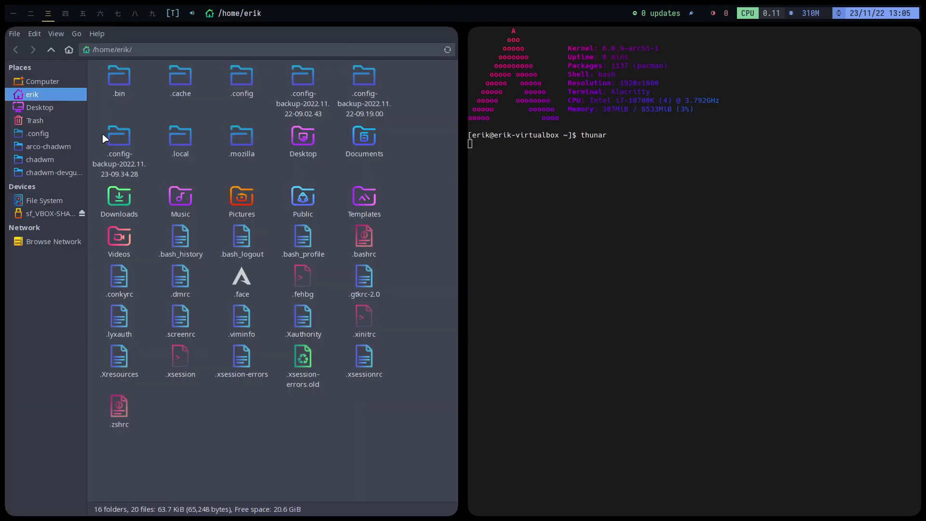
left_click(57, 173)
left_click(165, 81)
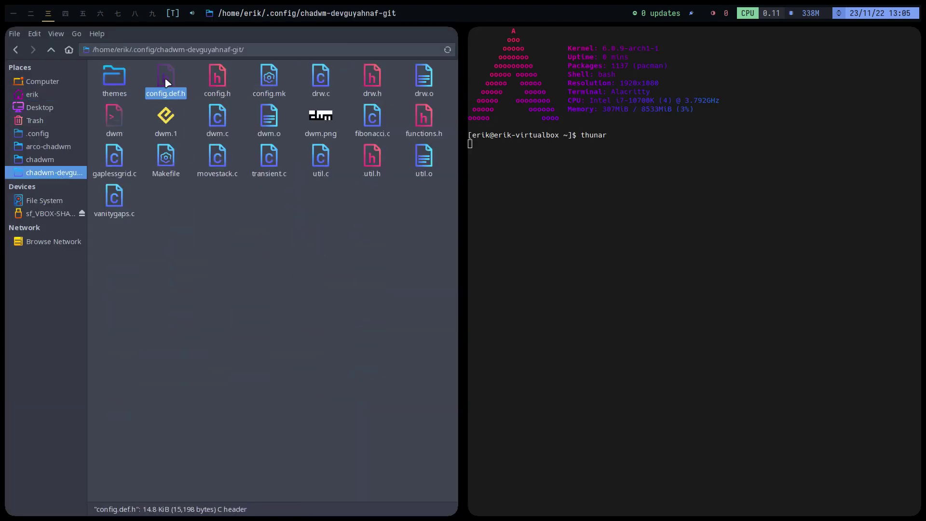
right_click(166, 82)
left_click(217, 89)
scroll(270, 288, "down", 8)
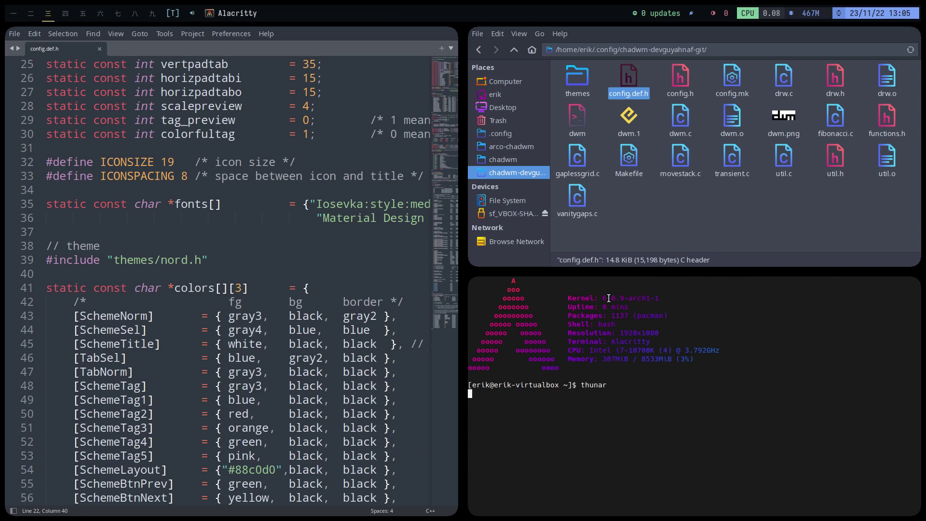
- Scroll config.def.h and search it for 'round'
scroll(332, 351, "down", 4)
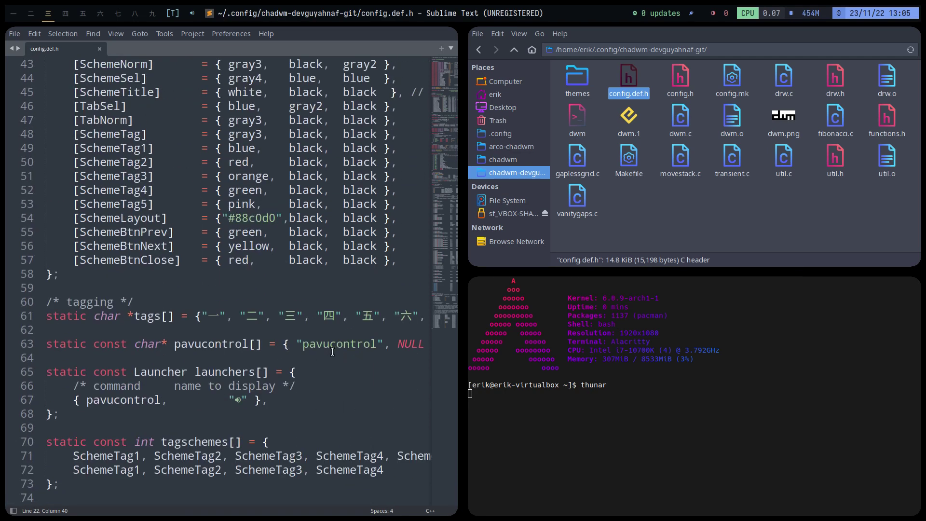
scroll(333, 352, "down", 6)
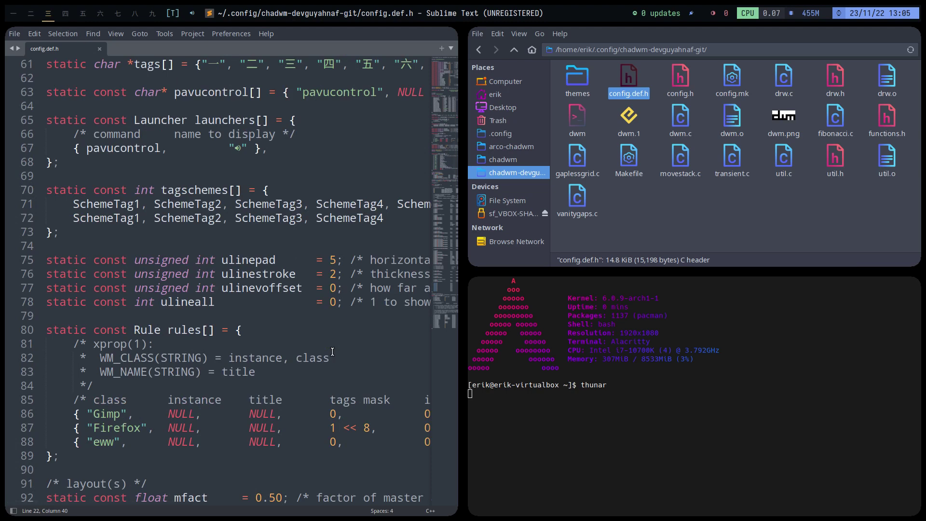
key("ctrl+f")
type("roud")
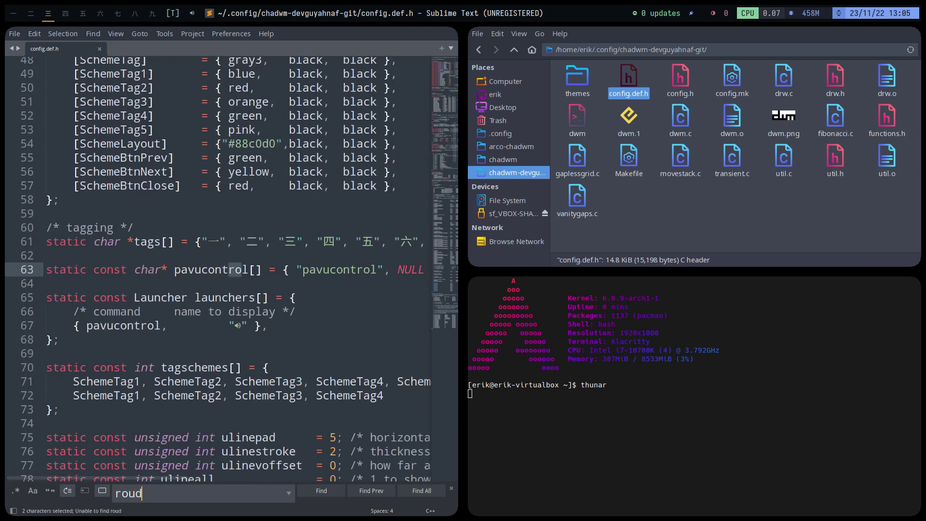
key("BackSpace")
type("nd")
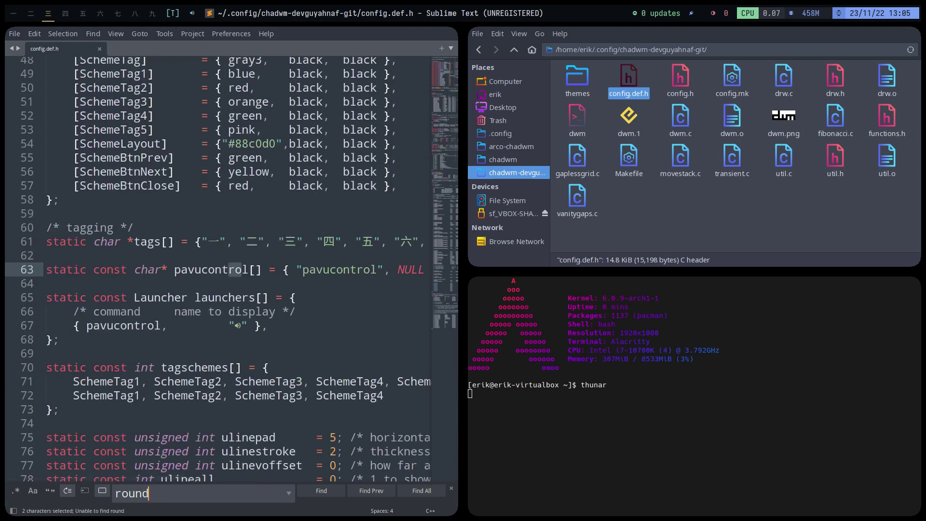
- Look over the appearance settings near the top, such as cornerrad = 20
scroll(338, 239, "up", 13)
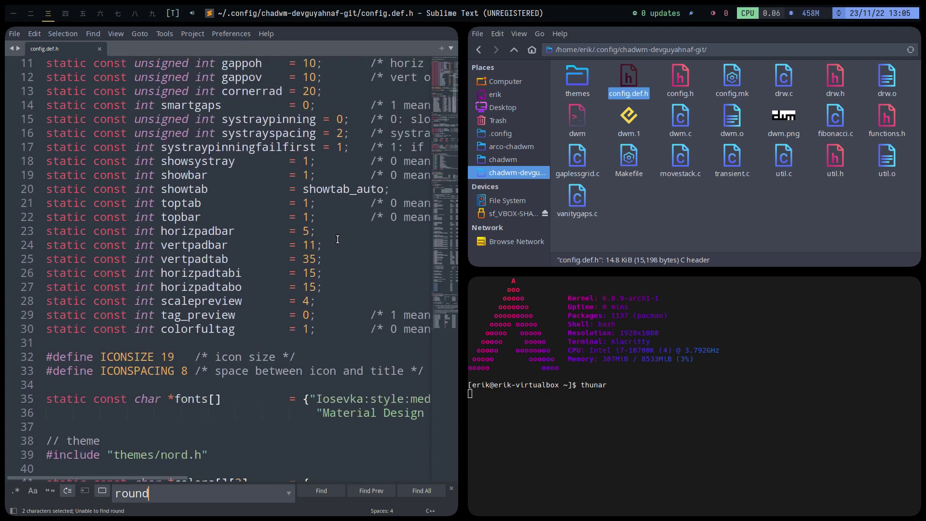
scroll(337, 239, "up", 3)
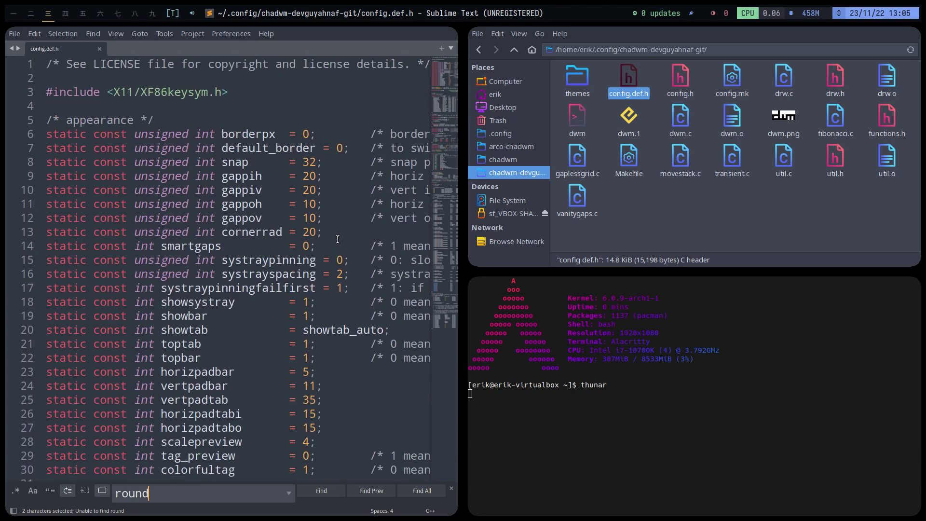
scroll(338, 239, "down", 1)
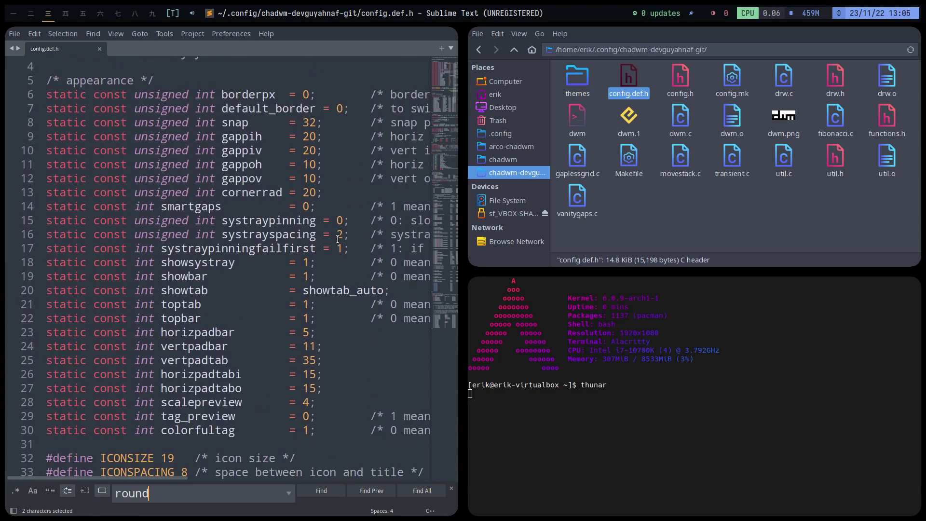
scroll(338, 239, "down", 2)
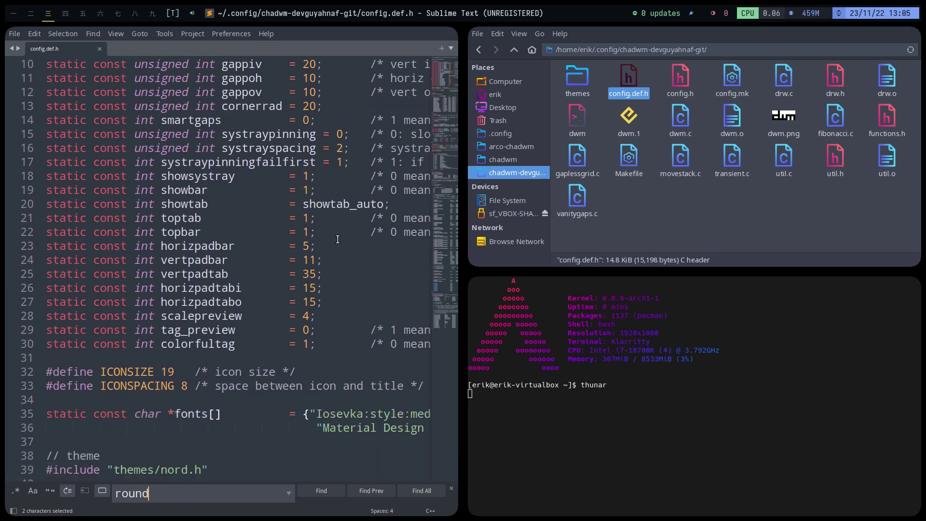
- Open a terminal in the chadwm-devguyahnaf-git folder and run 'ag round'
right_click(638, 212)
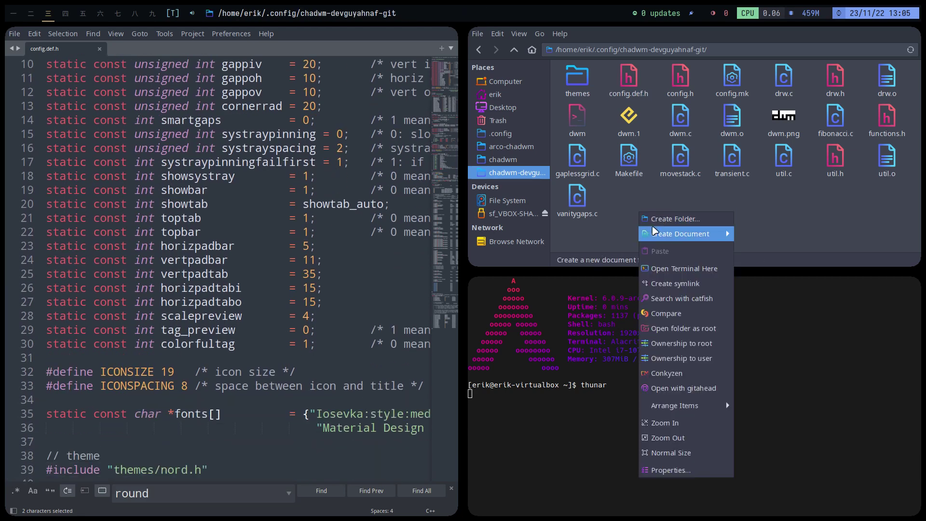
left_click(672, 267)
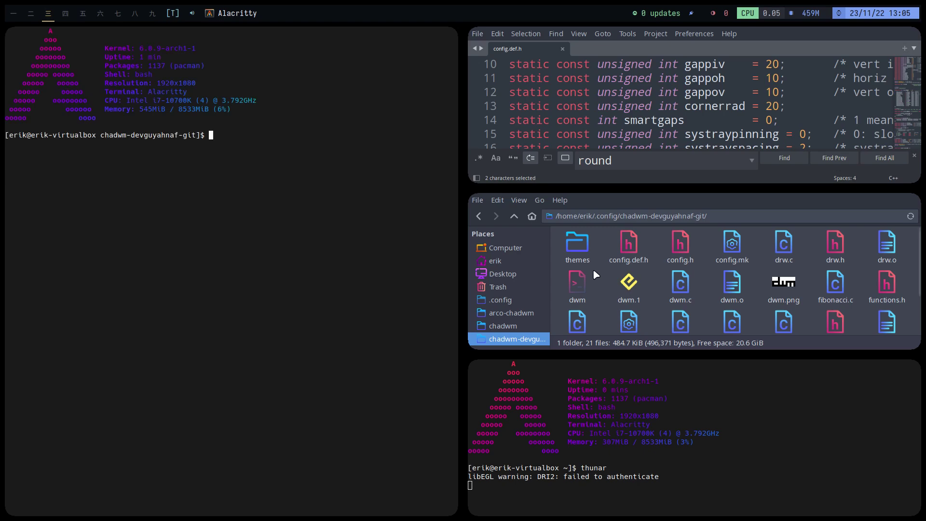
type("ag round")
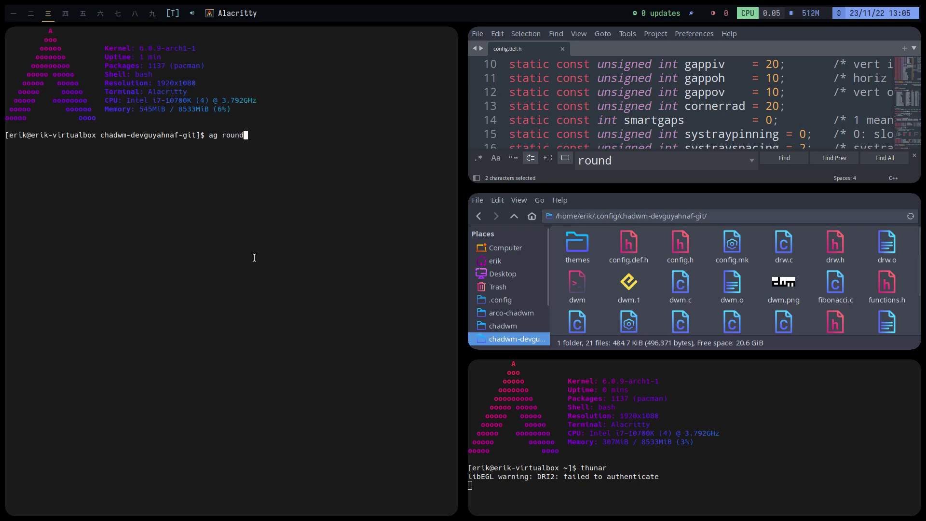
key("Return")
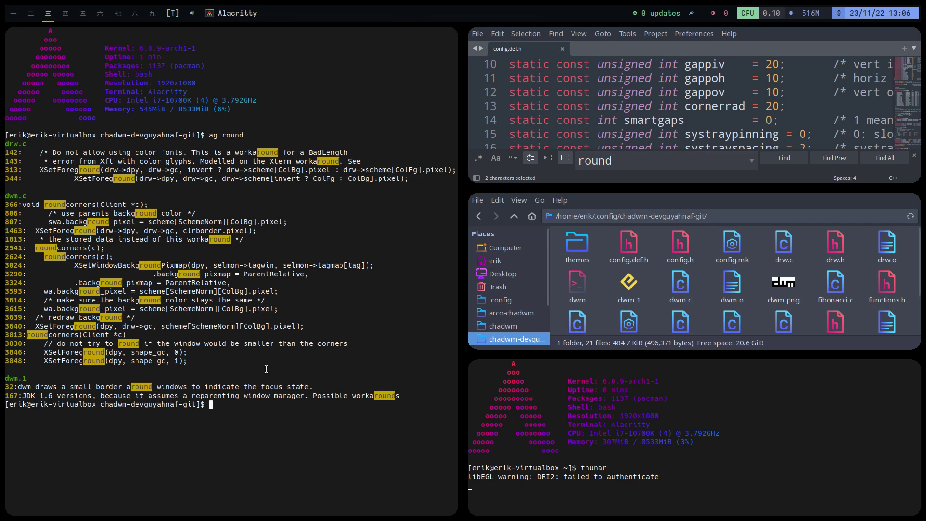
- Run 'variety &' to start Variety in the background, then switch to workspace 二
type("variety ")
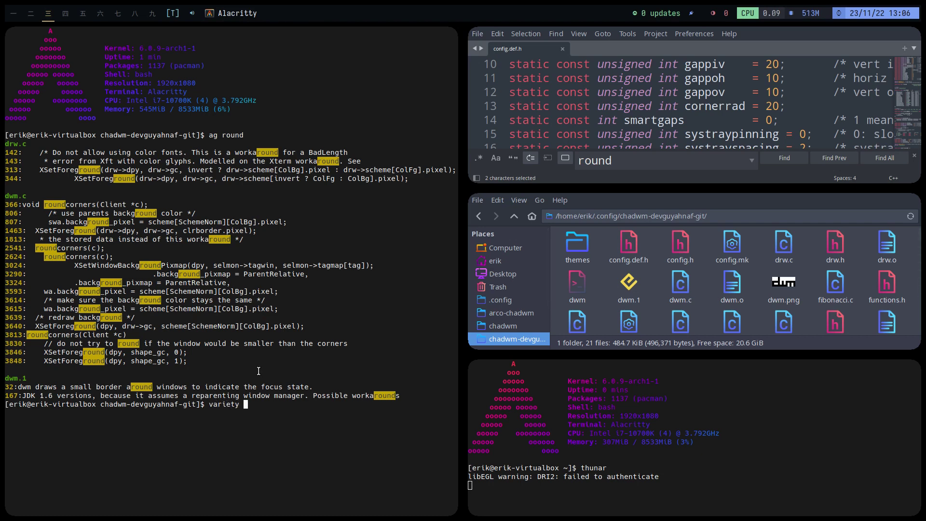
type("|")
key("BackSpace")
type("&")
key("Return")
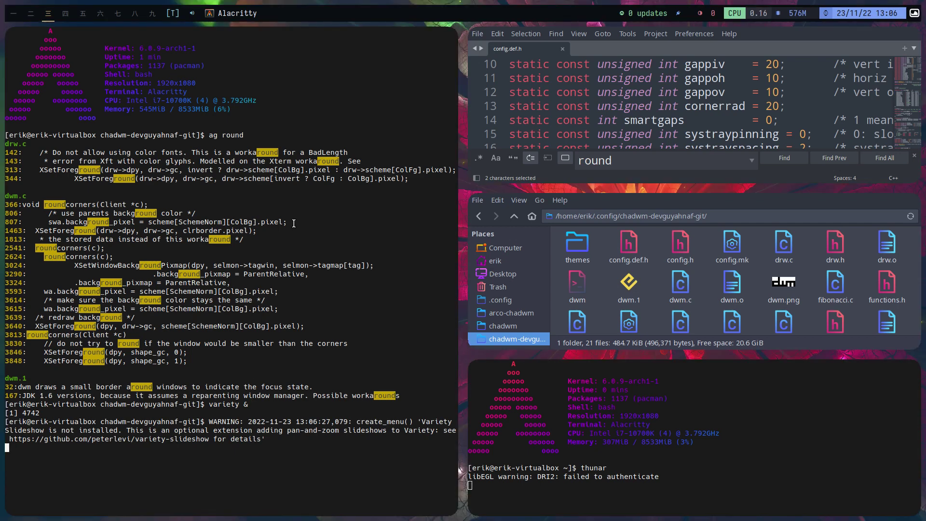
left_click(31, 15)
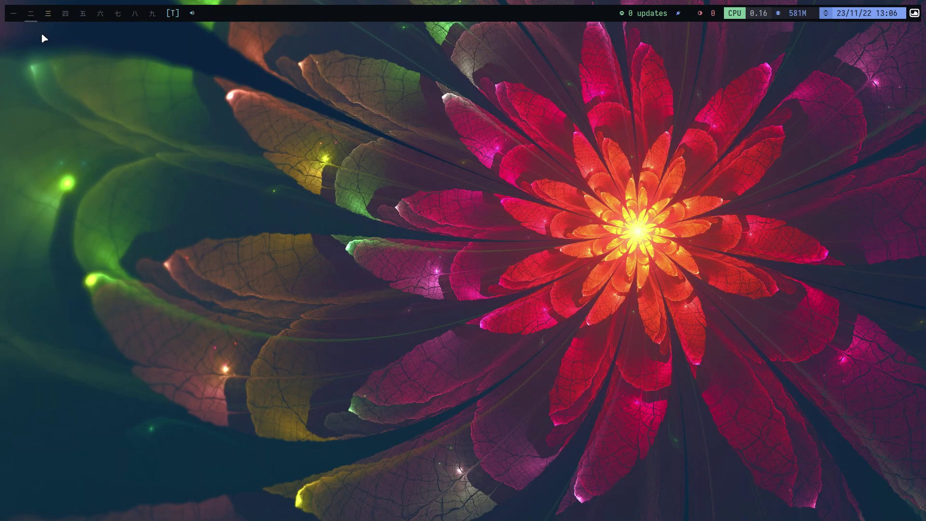
- Start the picom compositor from a new terminal
key("super+Return")
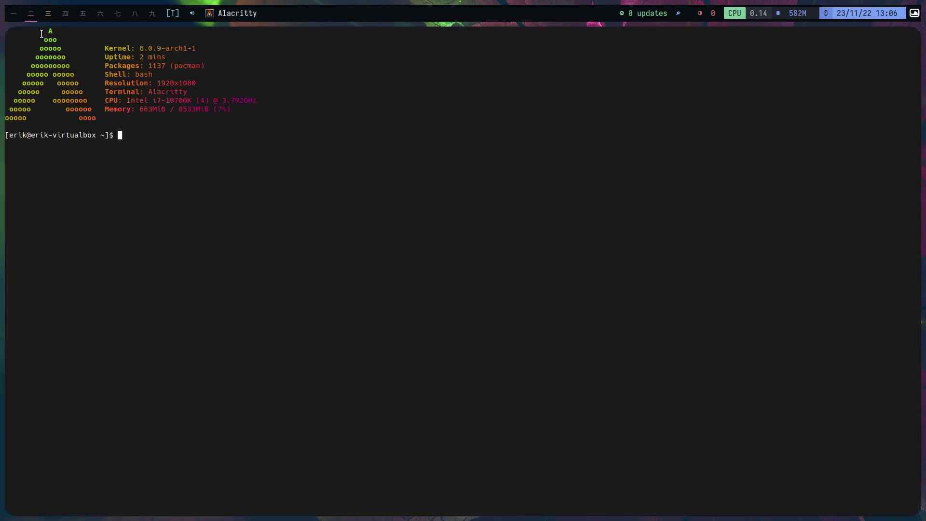
type("picom")
key("Return")
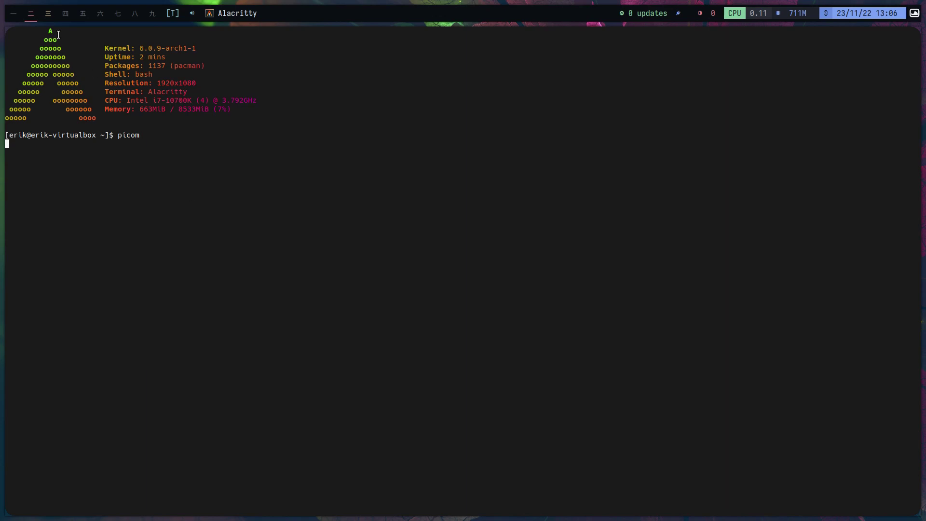
- Cycle through workspaces 一, 二 and 三, ending on 三 with the editor
left_click(14, 15)
left_click(31, 14)
left_click(48, 15)
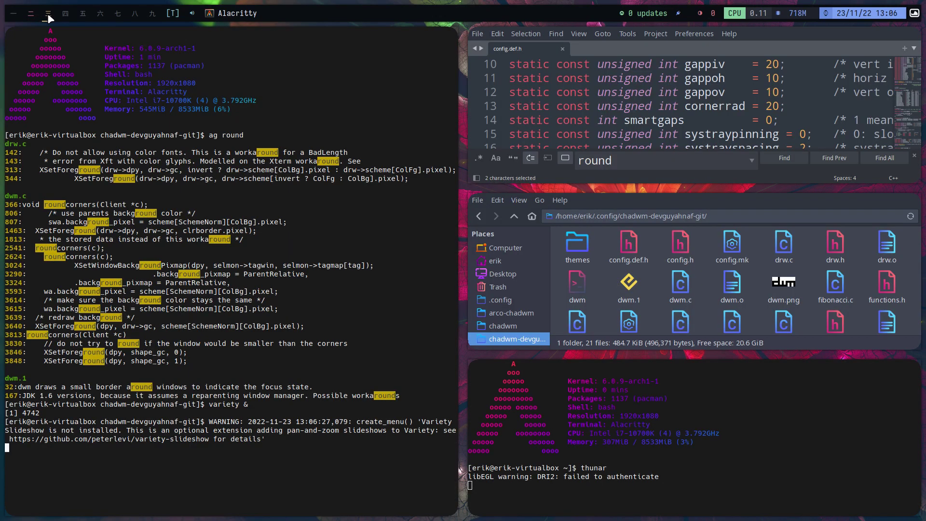
left_click(28, 14)
left_click(19, 15)
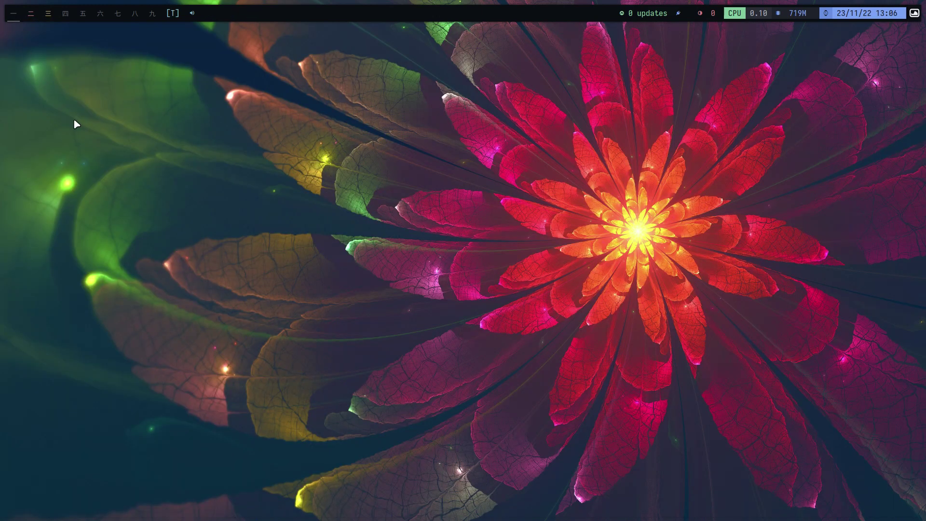
left_click(31, 13)
left_click(48, 15)
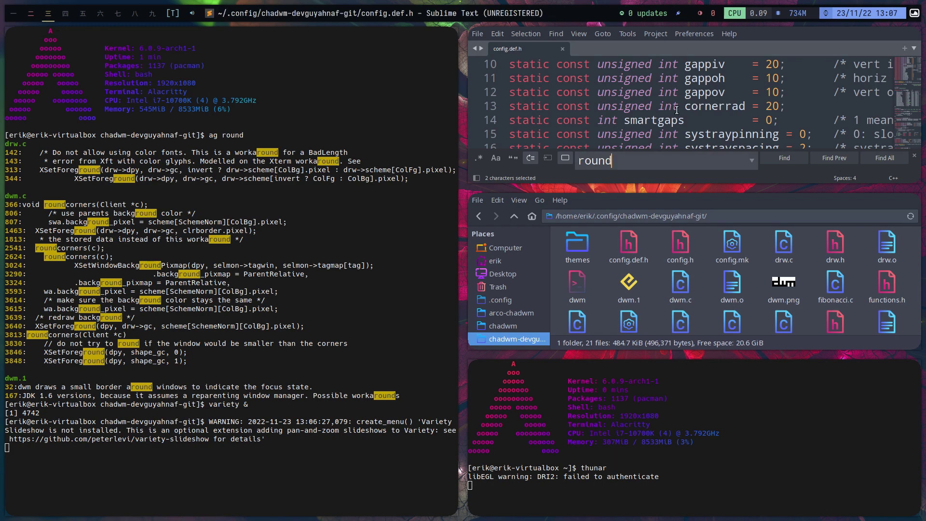
- Make Sublime Text fullscreen and scroll the keys[] array down to the TAGKEYS lines
key("super+Return")
key("super+f")
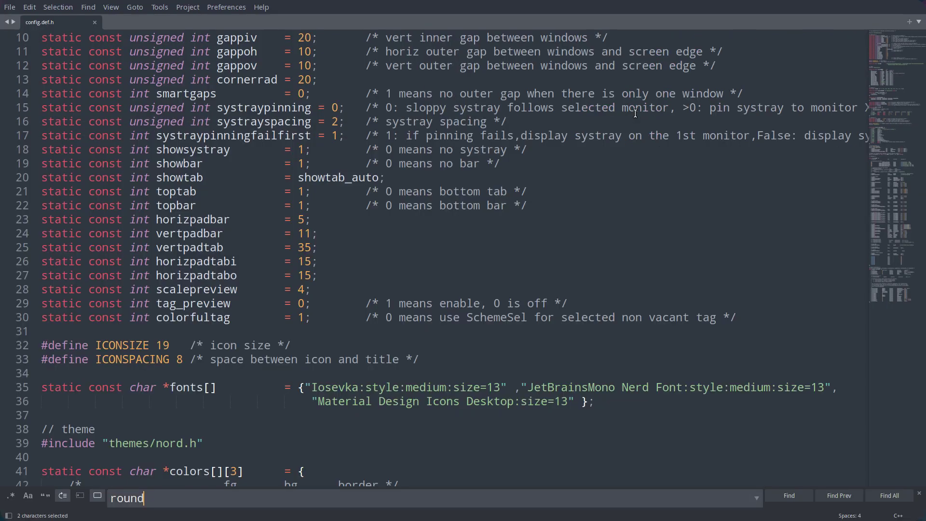
scroll(448, 252, "down", 20)
scroll(447, 252, "down", 20)
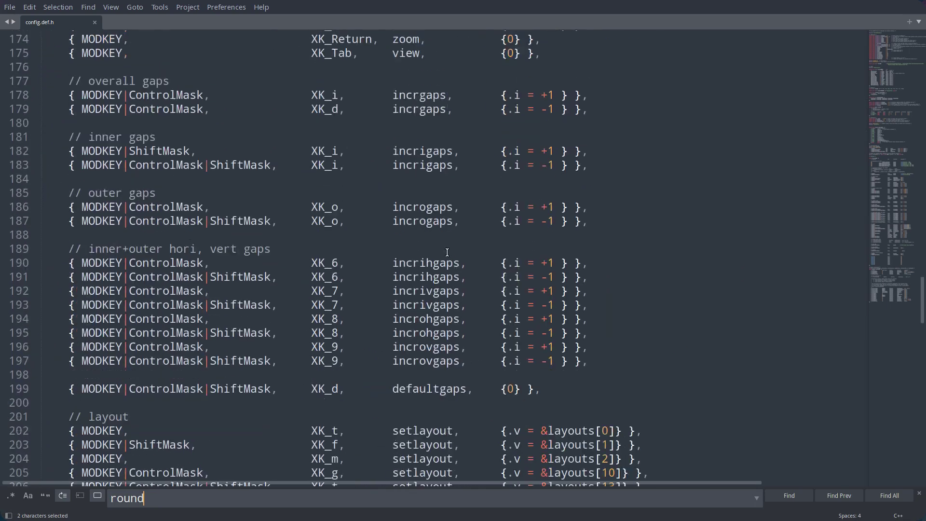
scroll(447, 252, "down", 12)
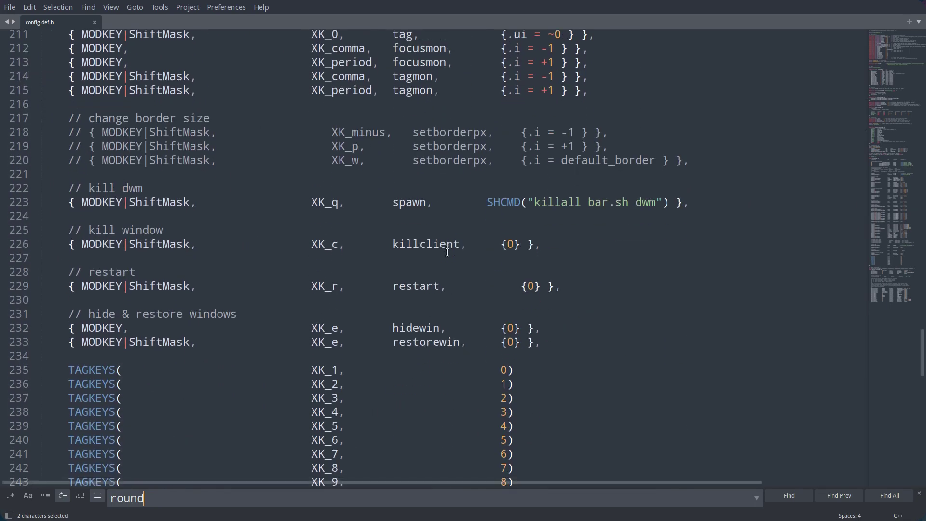
scroll(448, 252, "down", 2)
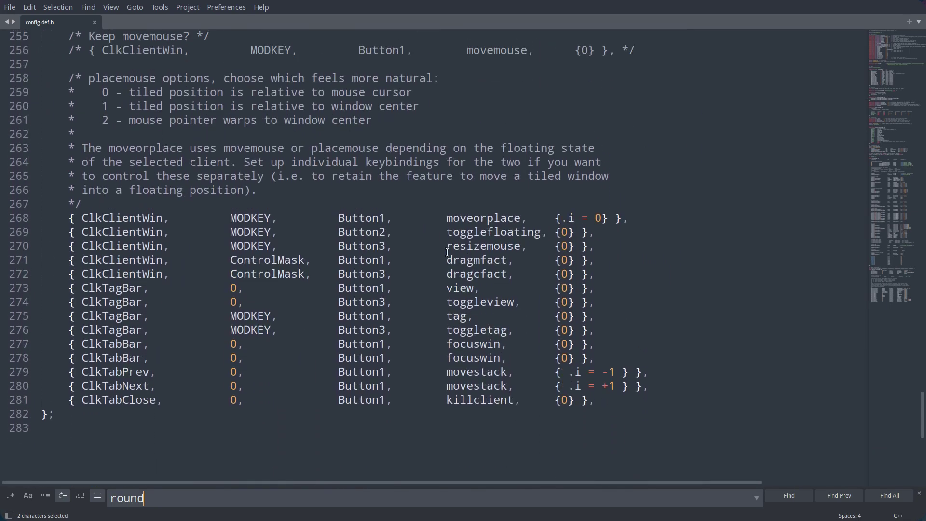
scroll(401, 263, "up", 7)
left_click_drag(350, 276, 40, 179)
left_click(346, 235)
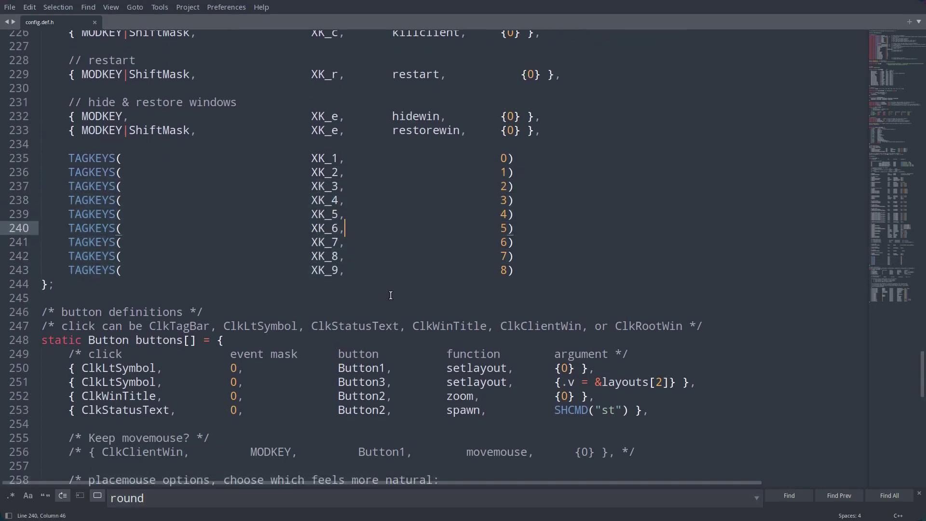
- Inspect the MODKEY+XK_Return alacritty binding on line 150, then leave VM full screen
scroll(389, 294, "down", 13)
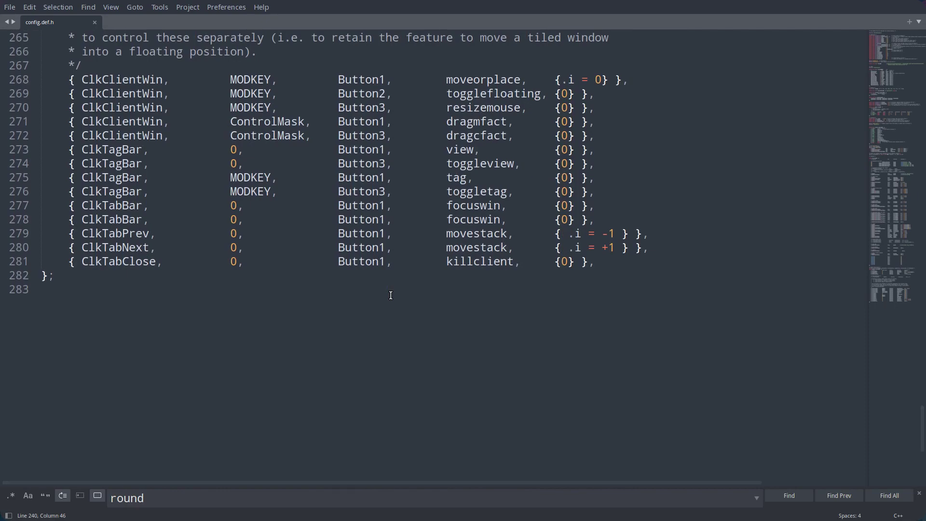
scroll(390, 295, "up", 3)
scroll(391, 296, "up", 20)
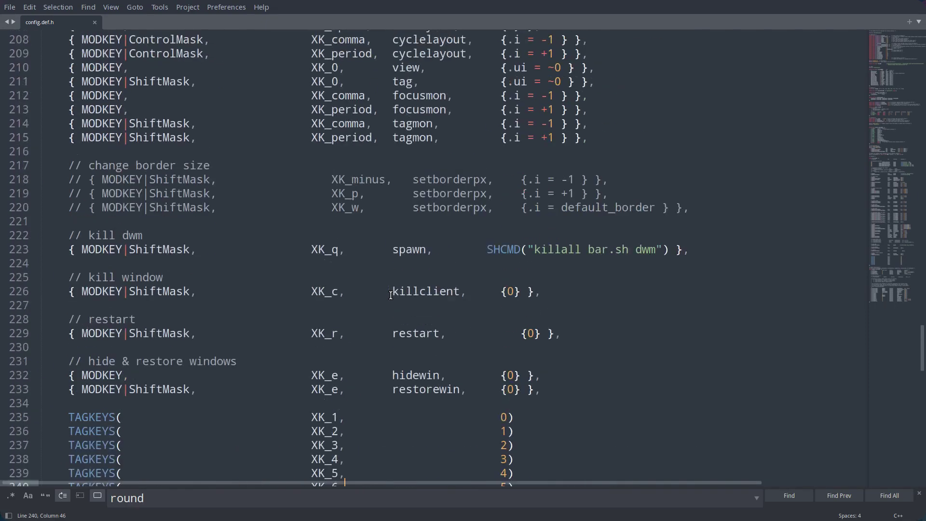
scroll(391, 295, "up", 9)
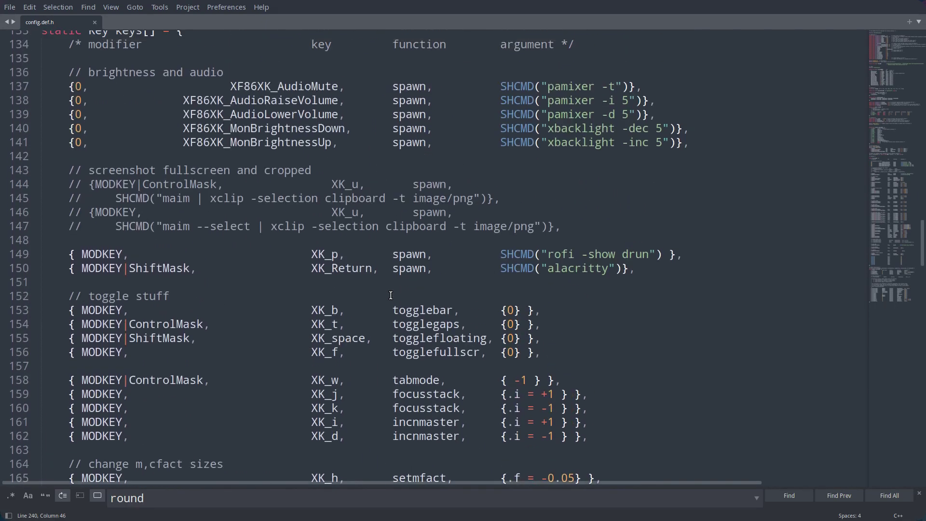
scroll(391, 295, "up", 2)
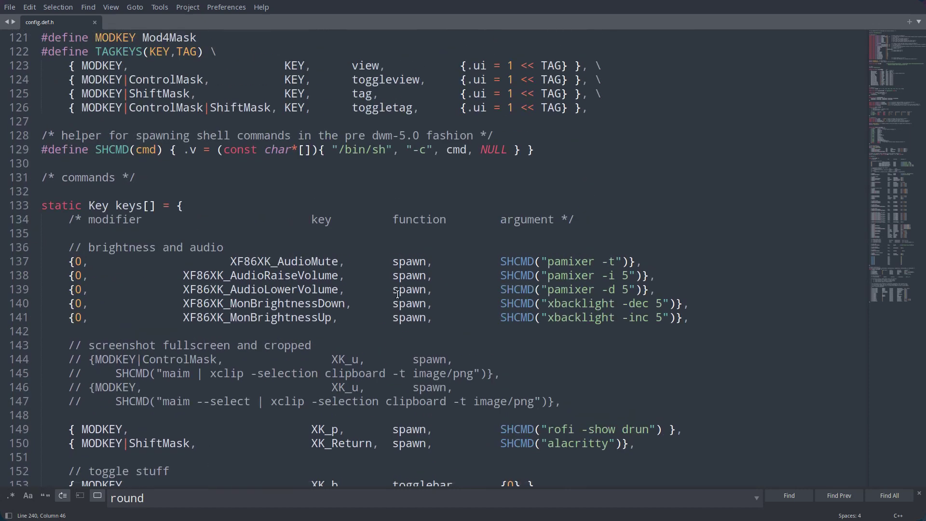
scroll(398, 294, "down", 2)
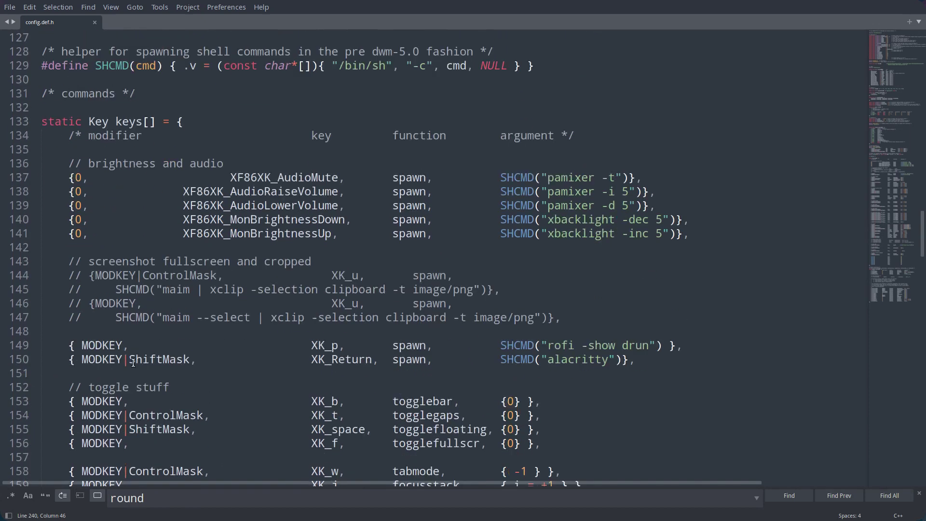
double_click(555, 359)
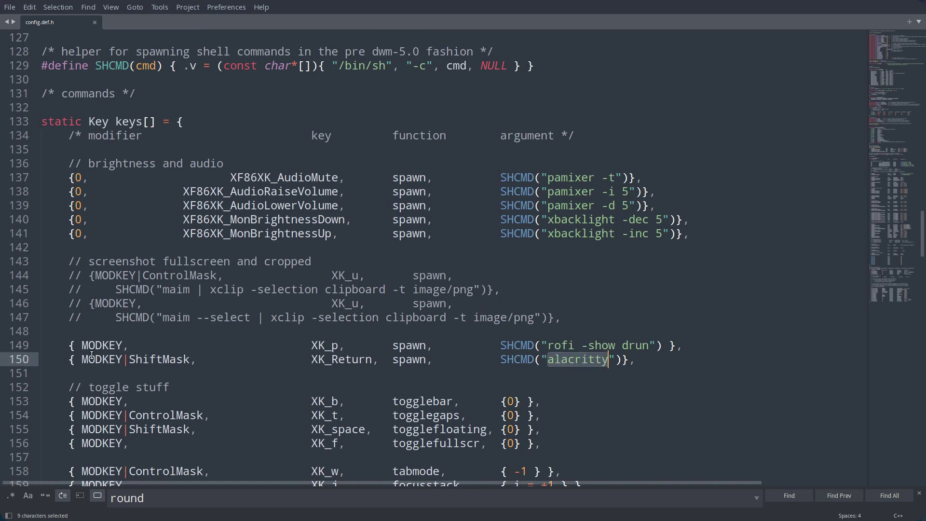
left_click(110, 358)
left_click(346, 360)
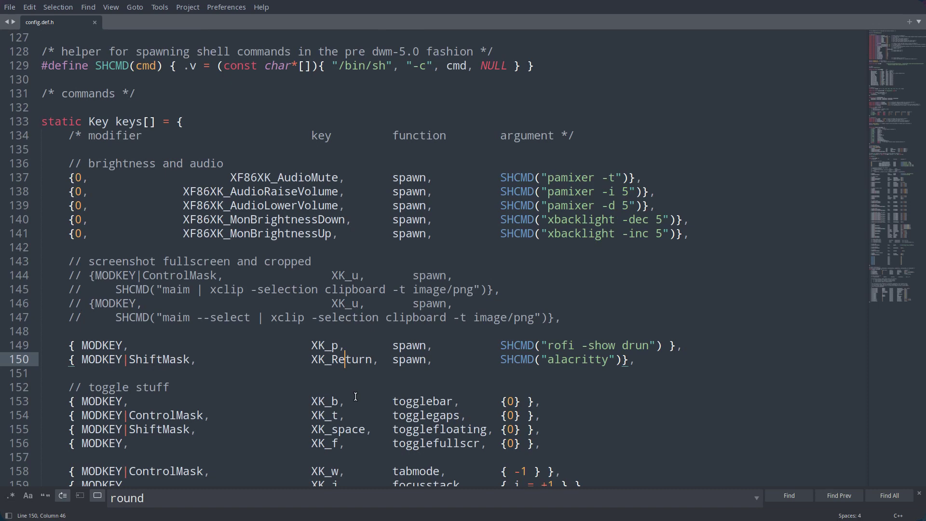
key("Control_R+f")
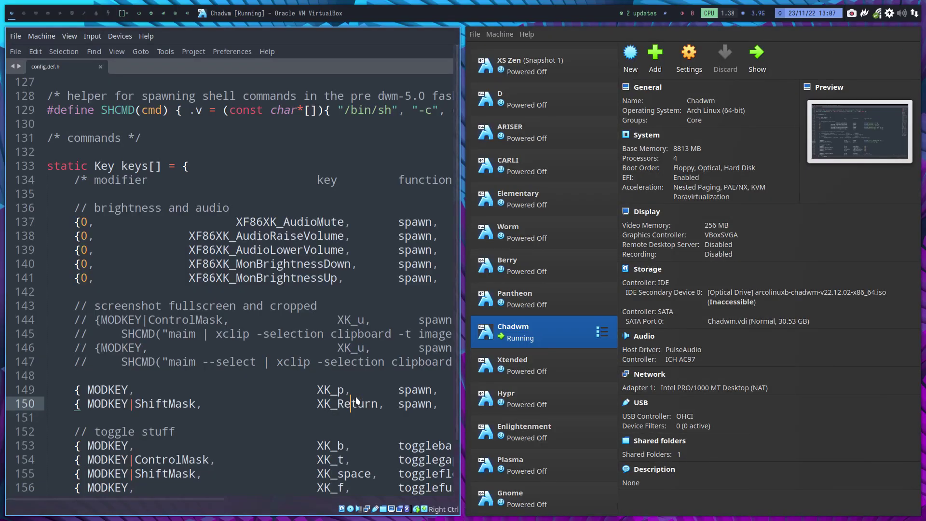